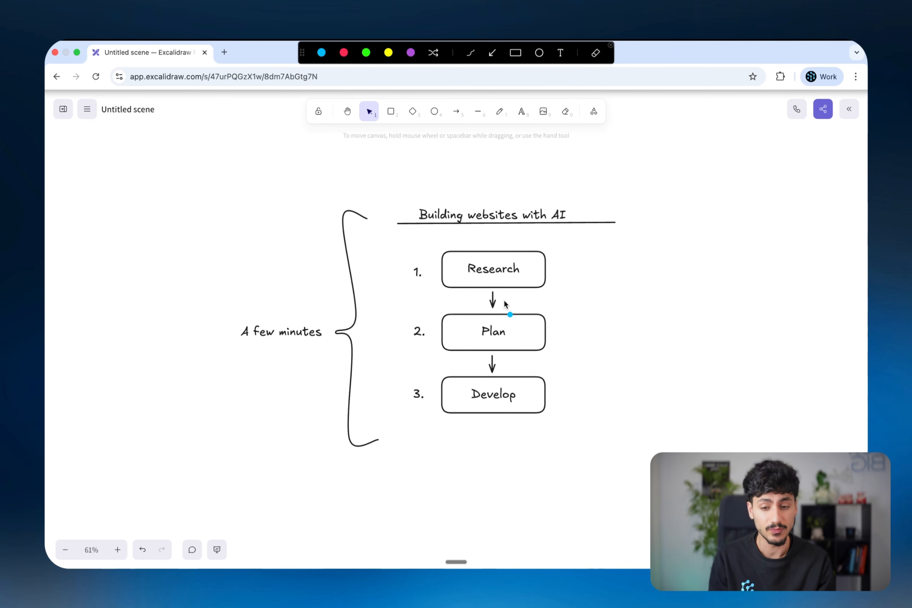
Circle Research, Plan and Develop in the website-building diagram with blue freehand annotations, and mark the "A few minutes" label.
mouse_move(508, 291)
mouse_down()
mouse_move(478, 286)
mouse_move(503, 282)
mouse_up()
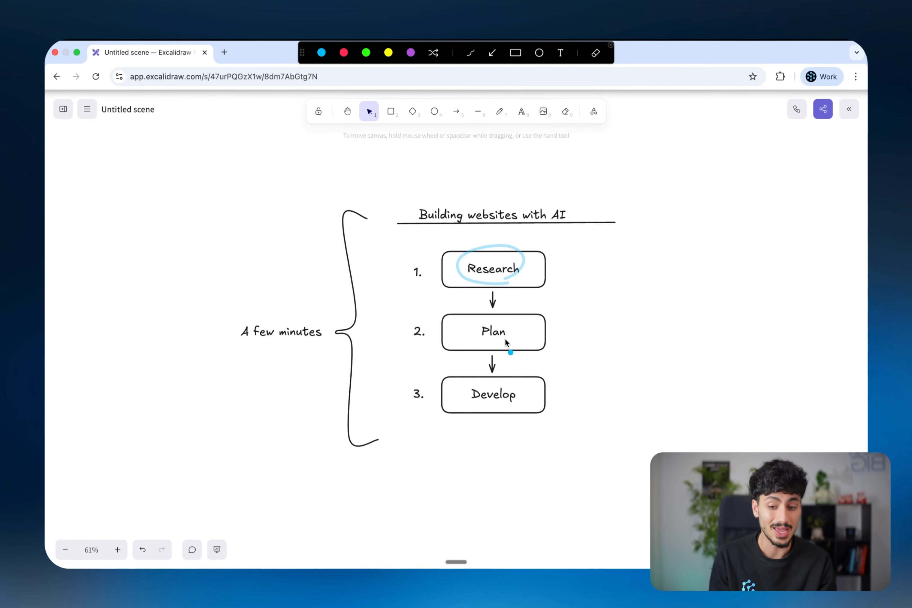
mouse_move(507, 346)
mouse_down()
mouse_move(471, 348)
mouse_move(498, 348)
mouse_up()
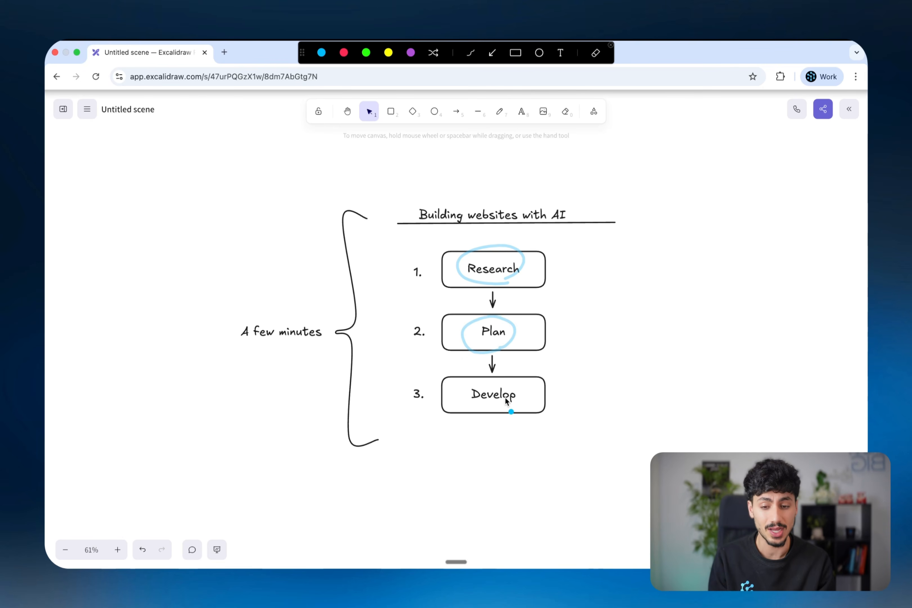
mouse_move(509, 402)
mouse_down()
mouse_move(526, 393)
mouse_move(503, 408)
mouse_up()
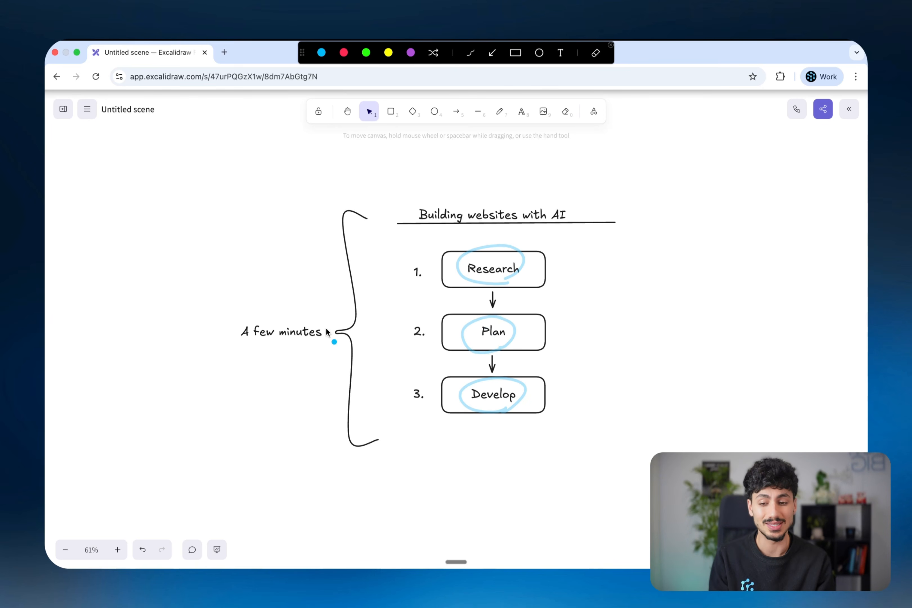
mouse_move(241, 349)
mouse_down()
mouse_move(322, 314)
mouse_move(241, 348)
mouse_up()
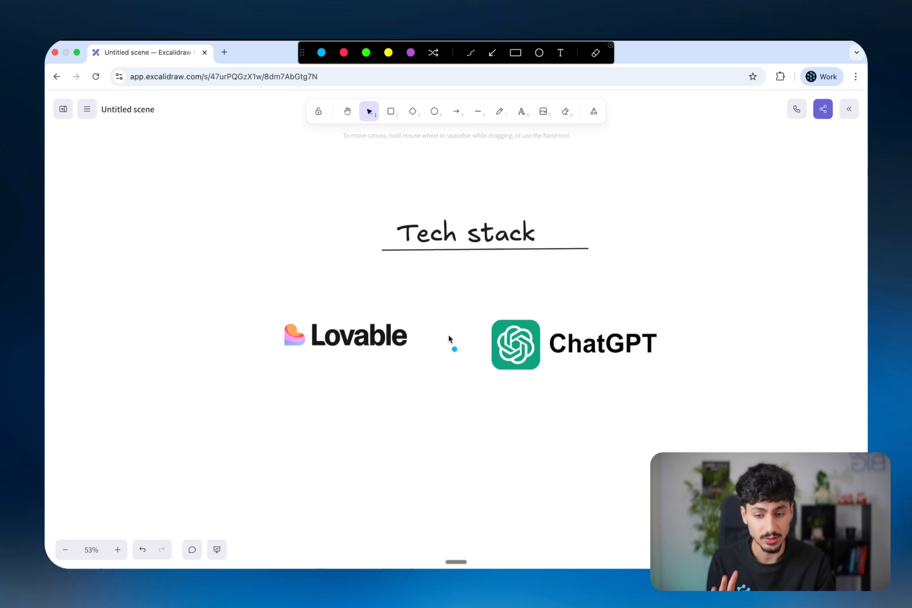
Annotate the Tech stack drawing by circling the Lovable and ChatGPT logos, underlining ChatGPT and drawing a curved line from it towards Lovable.
mouse_move(552, 390)
mouse_down()
mouse_move(670, 319)
mouse_move(607, 375)
mouse_up()
mouse_move(398, 387)
mouse_down()
mouse_move(279, 377)
mouse_move(376, 386)
mouse_up()
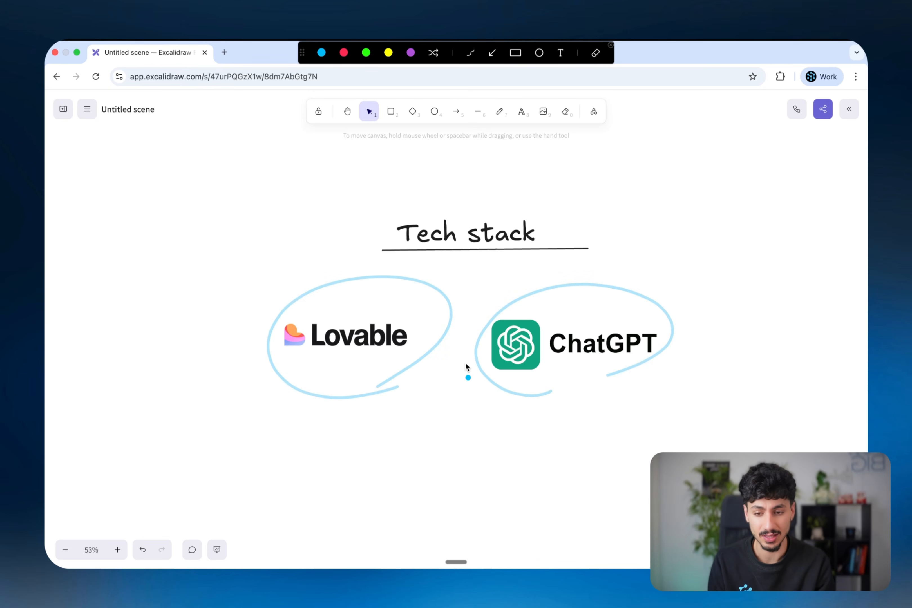
drag(521, 379, 526, 383)
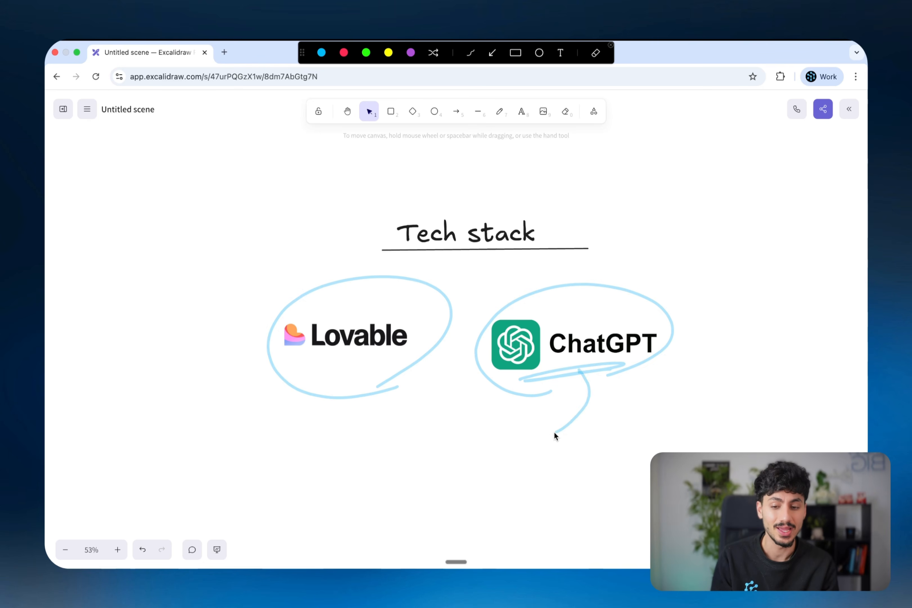
drag(554, 432, 411, 415)
mouse_move(394, 349)
mouse_down()
mouse_move(347, 366)
mouse_move(378, 348)
mouse_up()
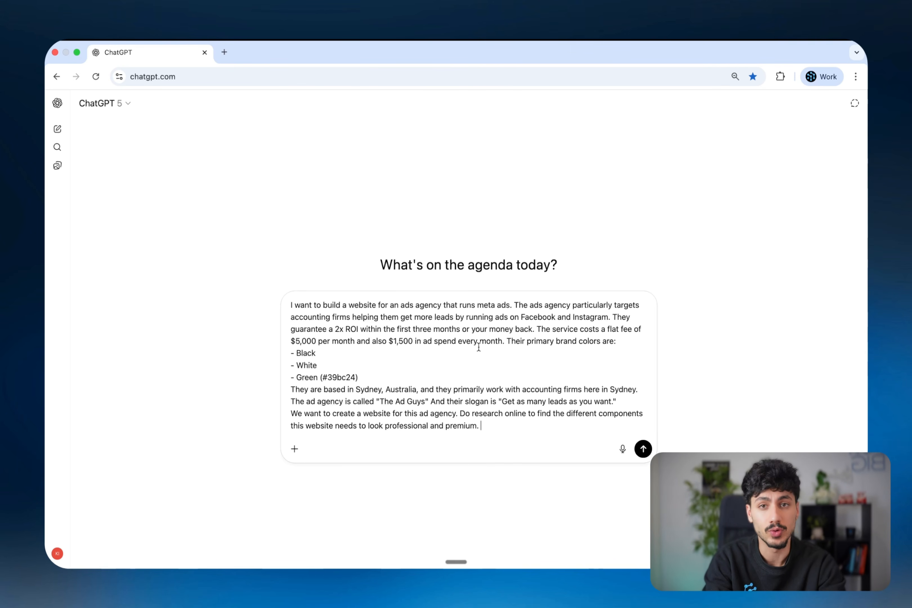
Review the drafted ChatGPT prompt's brand colors, green hex code, agency location and website research request.
drag(507, 341, 608, 341)
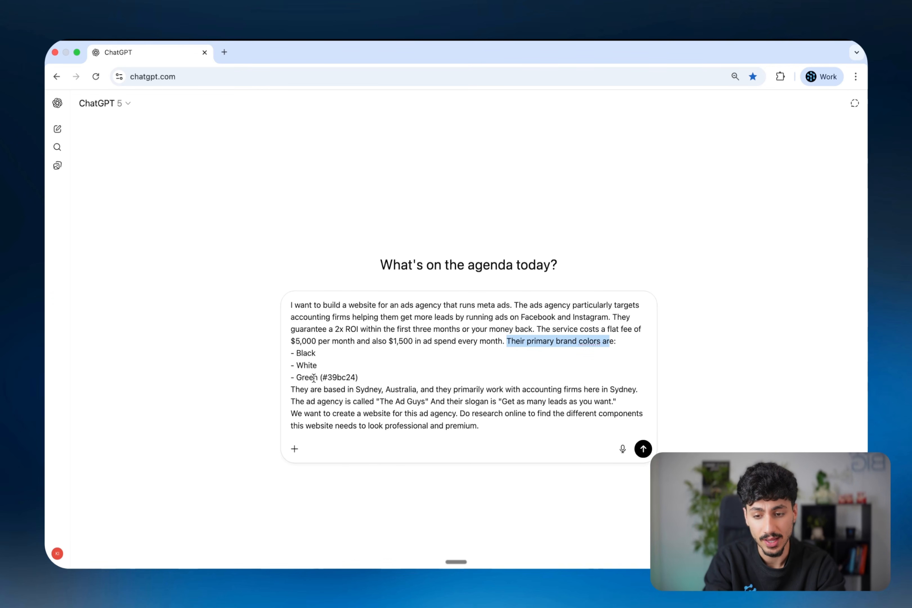
drag(322, 378, 356, 377)
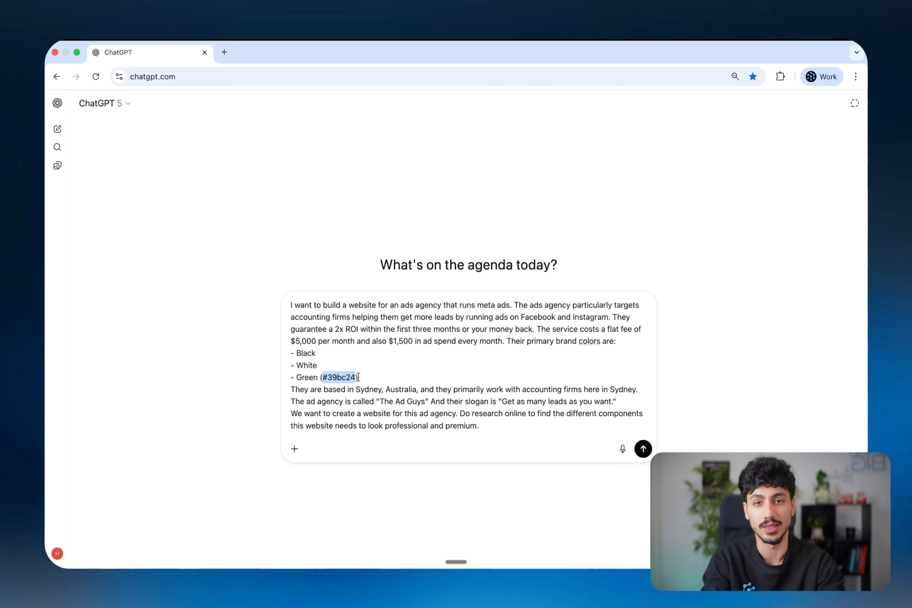
click(299, 389)
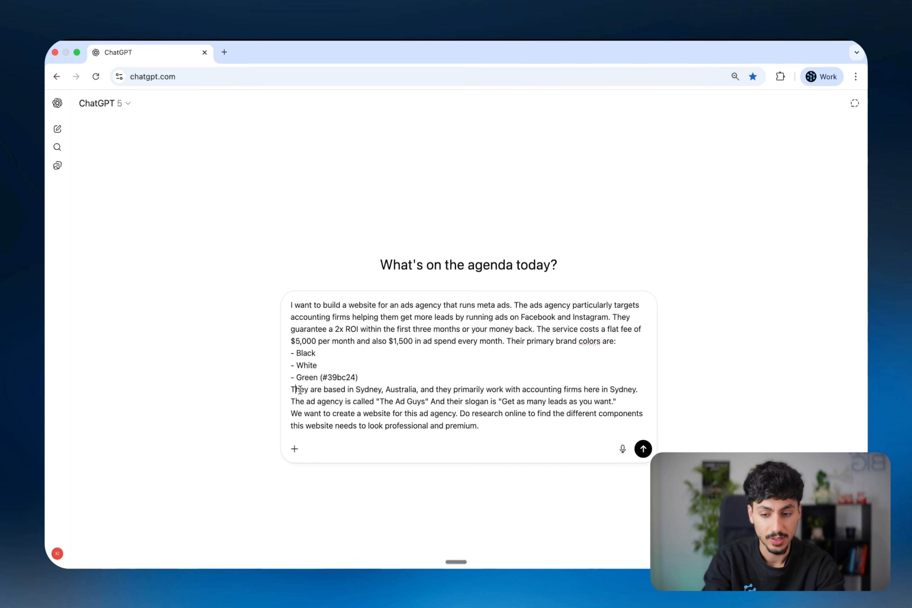
click(315, 389)
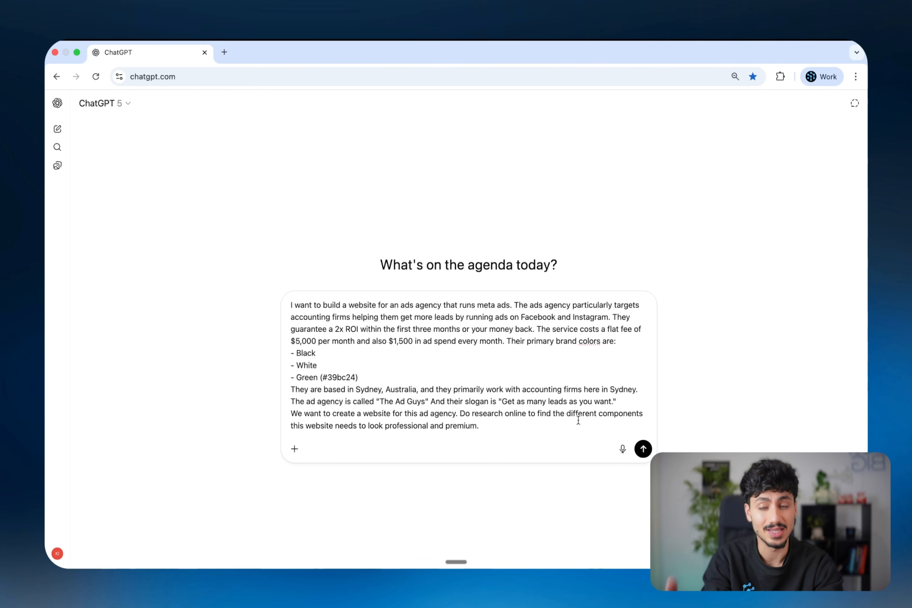
click(292, 414)
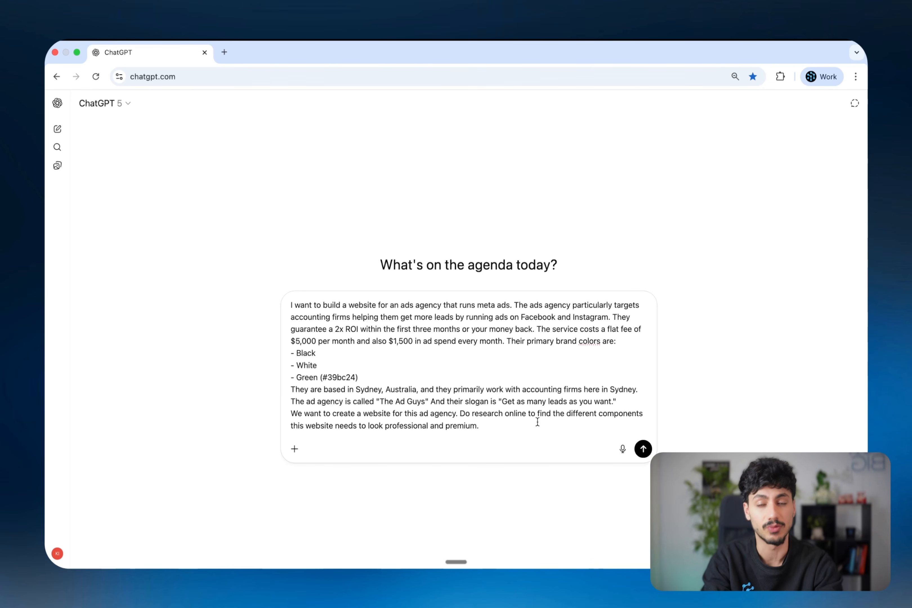
Append "Create a full plan for this website." to the end of the prompt.
click(538, 422)
text(Create a)
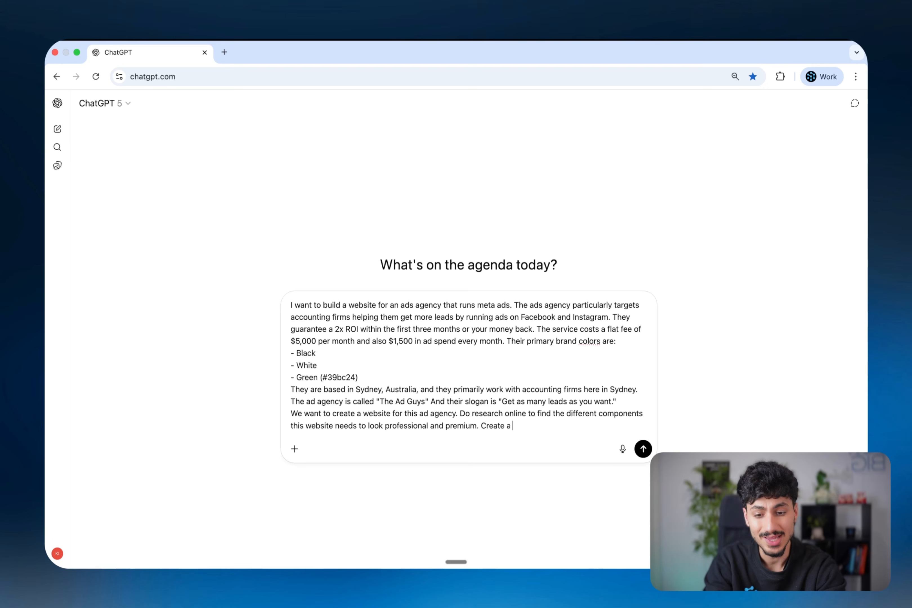
text( full plan for this website.)
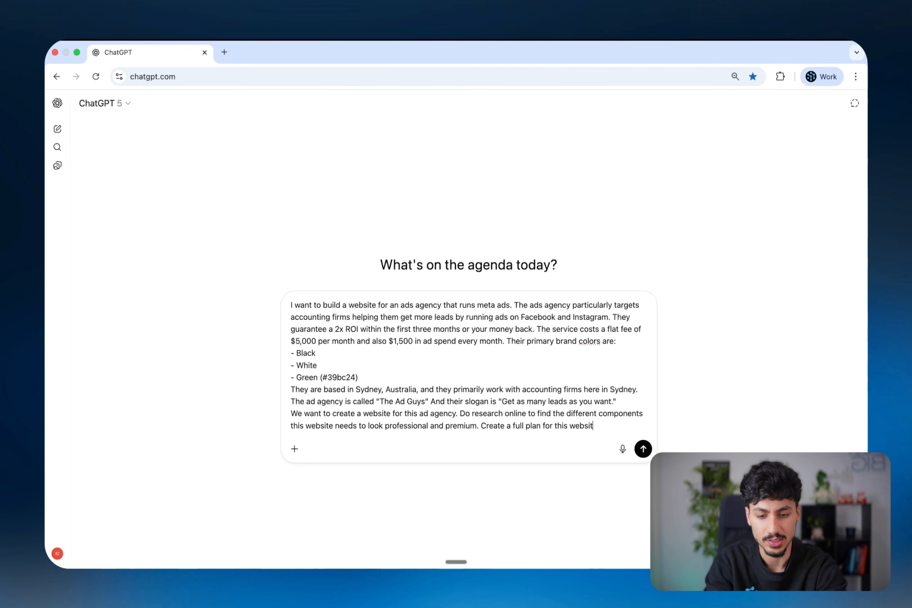
Enable web search for the prompt and submit it.
click(301, 449)
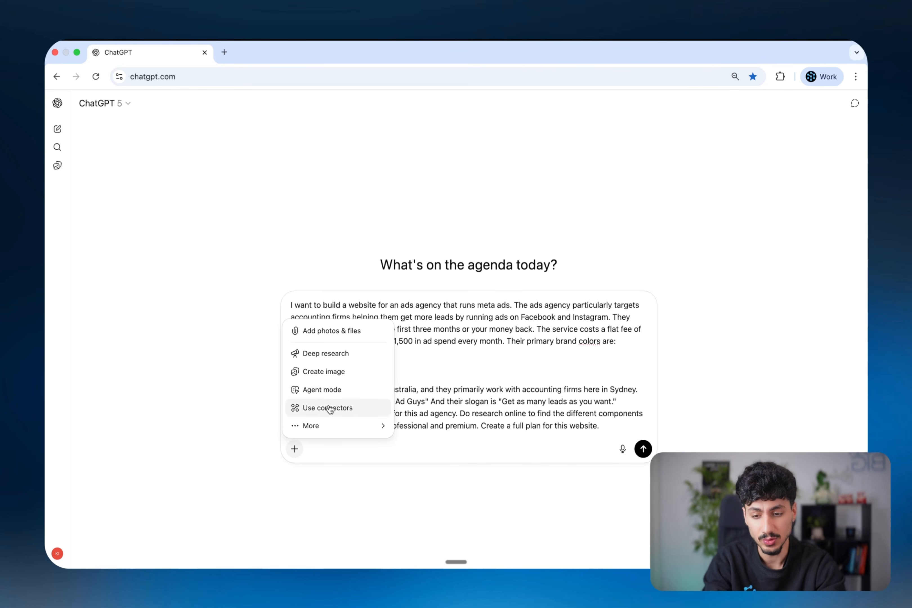
mouse_move(319, 427)
click(439, 447)
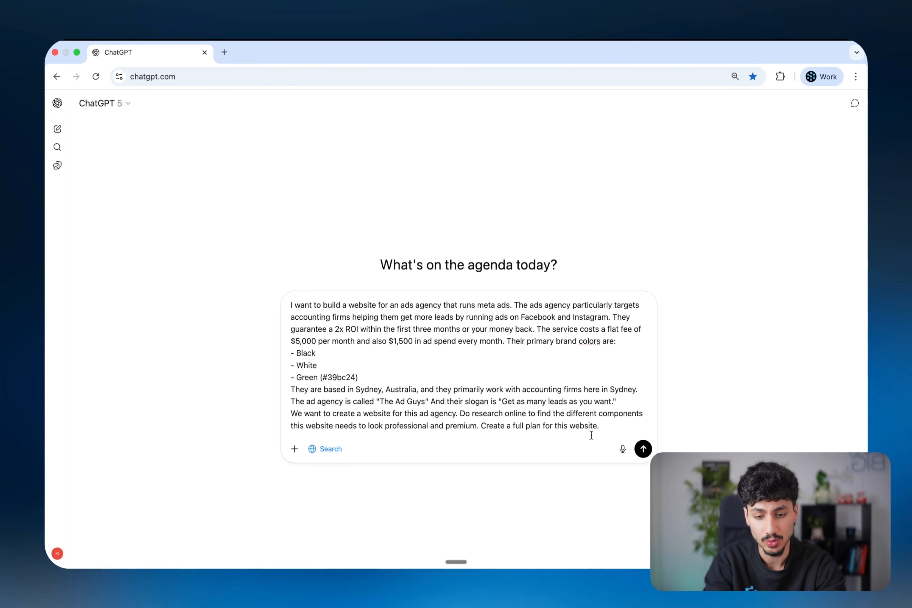
key(Return)
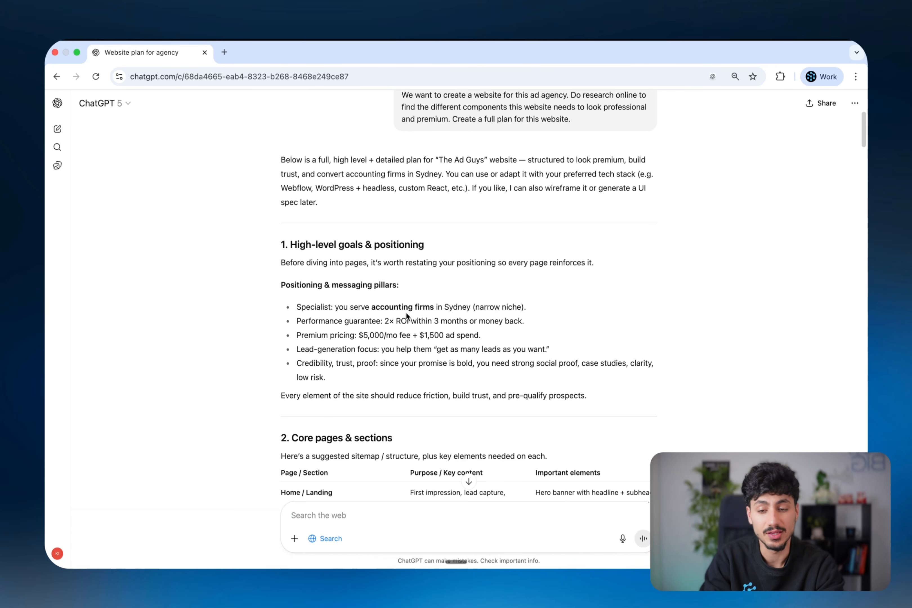
Read through the generated website plan, examining the goals, core pages, SEO and lead generation strategy, and technical considerations.
drag(316, 245, 411, 248)
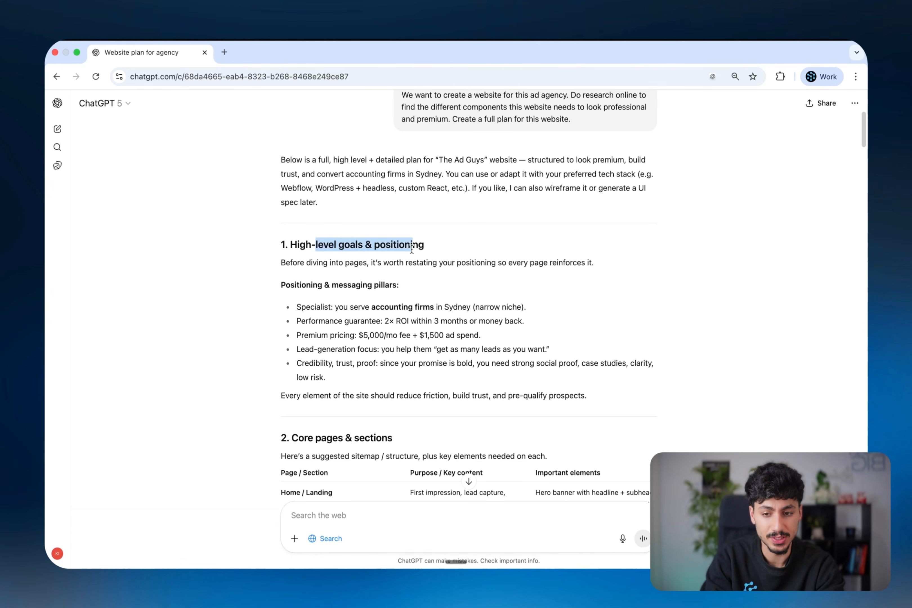
double_click(350, 285)
scroll(354, 298, down, 4)
click(300, 296)
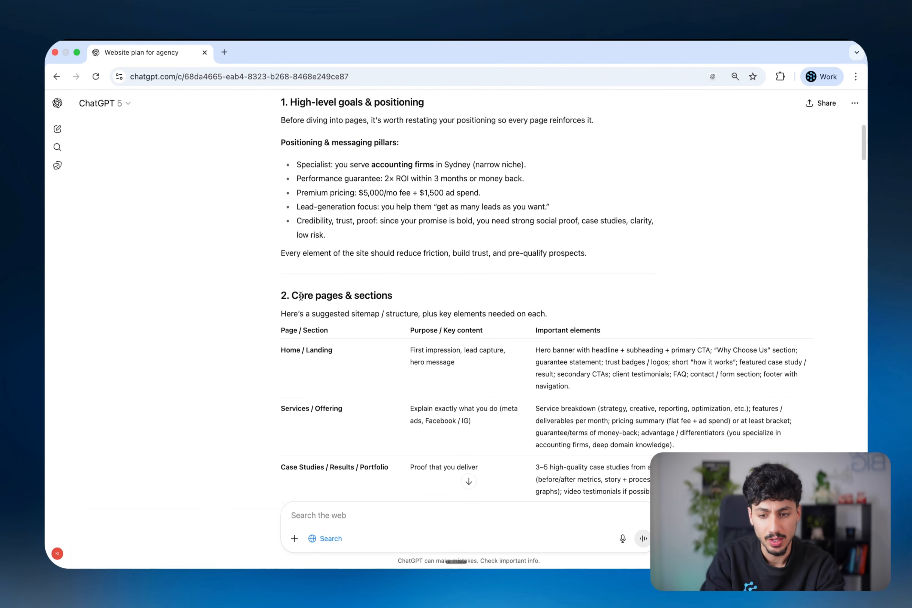
drag(293, 296, 352, 297)
scroll(347, 298, down, 5)
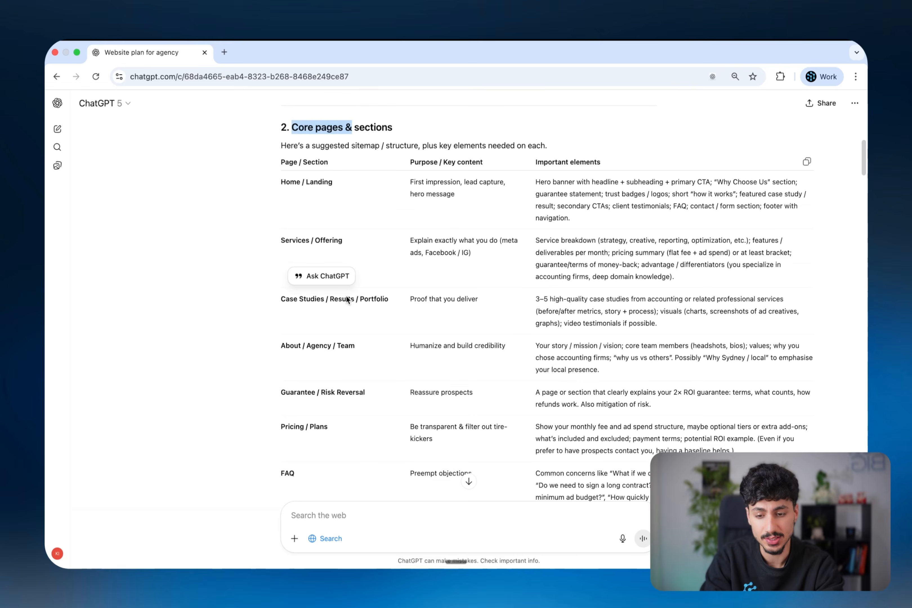
scroll(348, 299, down, 10)
drag(292, 258, 435, 269)
scroll(348, 298, down, 18)
double_click(310, 267)
scroll(378, 271, down, 8)
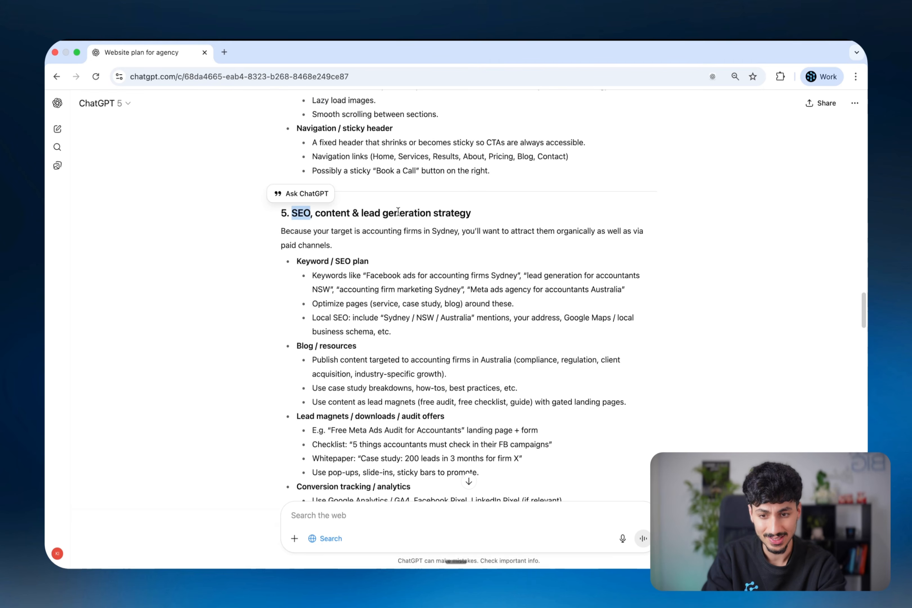
drag(361, 212, 431, 212)
scroll(426, 214, down, 10)
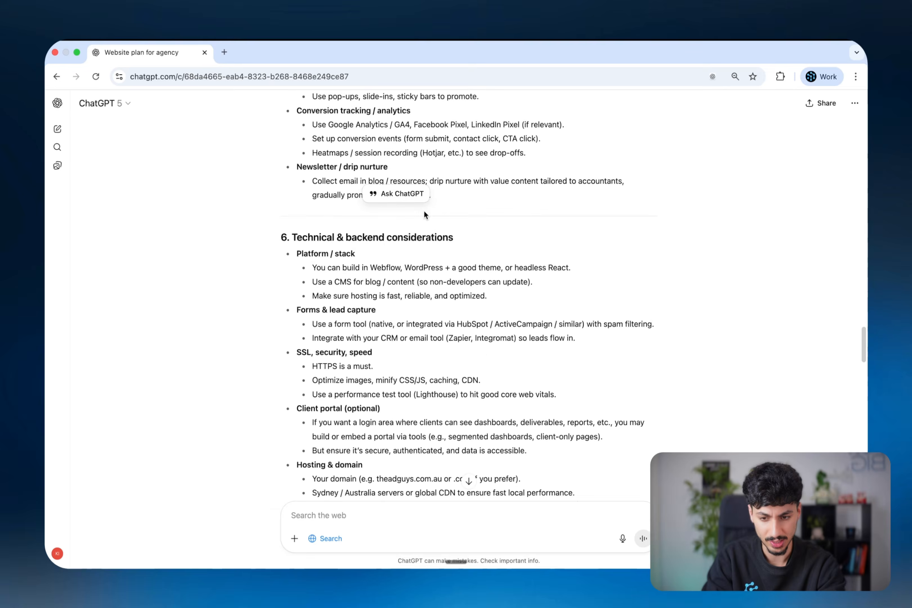
scroll(425, 215, down, 7)
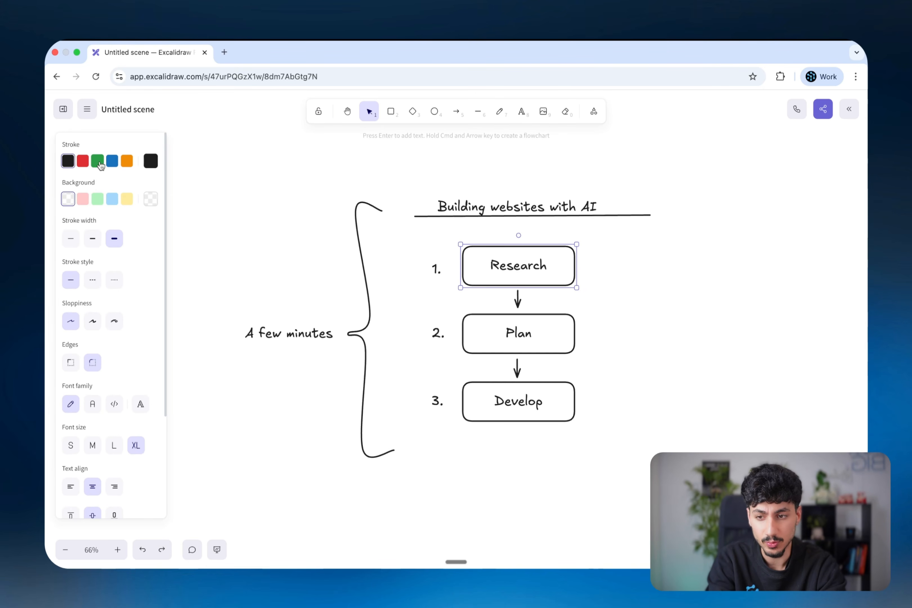
Set the stroke color of the Research box in the Excalidraw diagram to green.
click(99, 161)
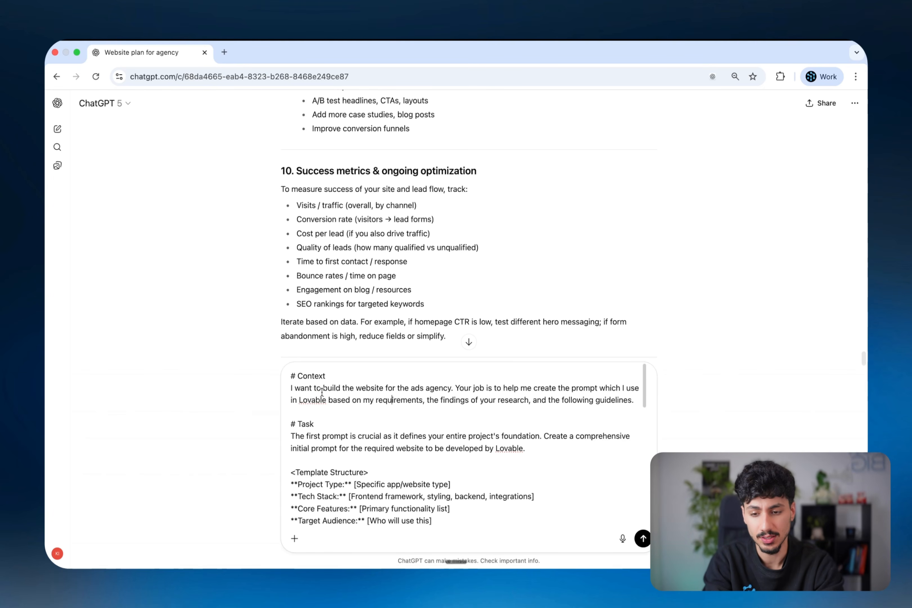
Examine the new prompt's Context section alongside the original requirements message and the research findings in the ChatGPT conversation.
drag(304, 389, 435, 392)
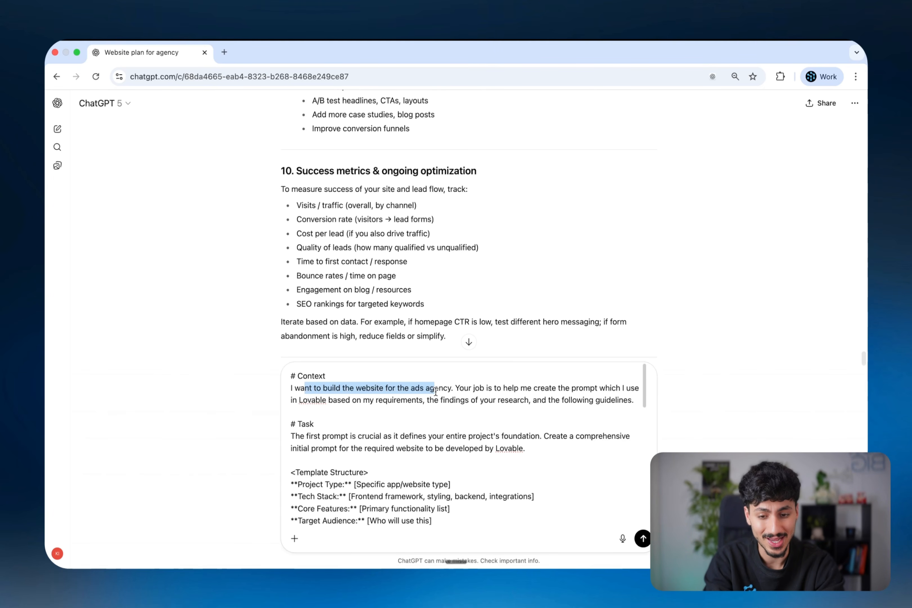
drag(514, 388, 612, 389)
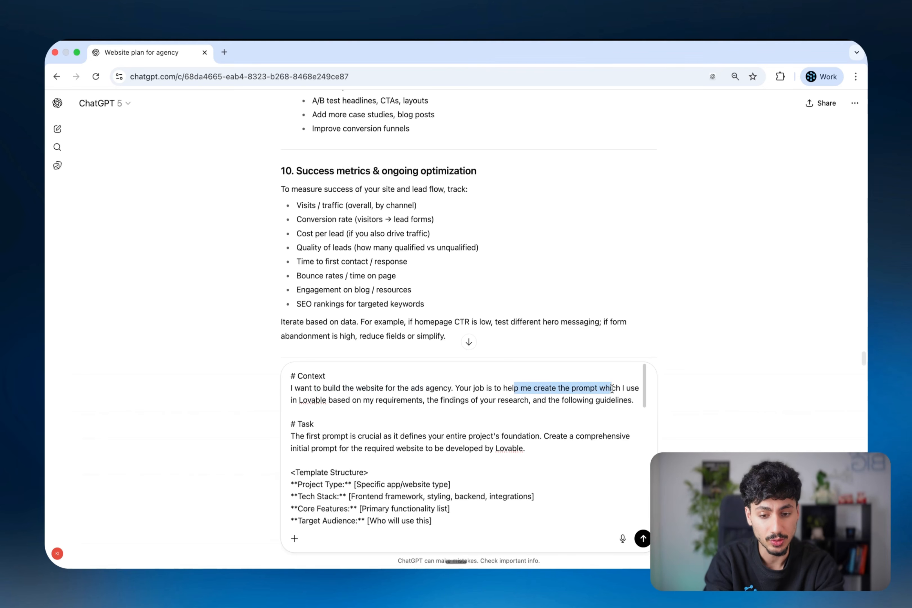
double_click(306, 401)
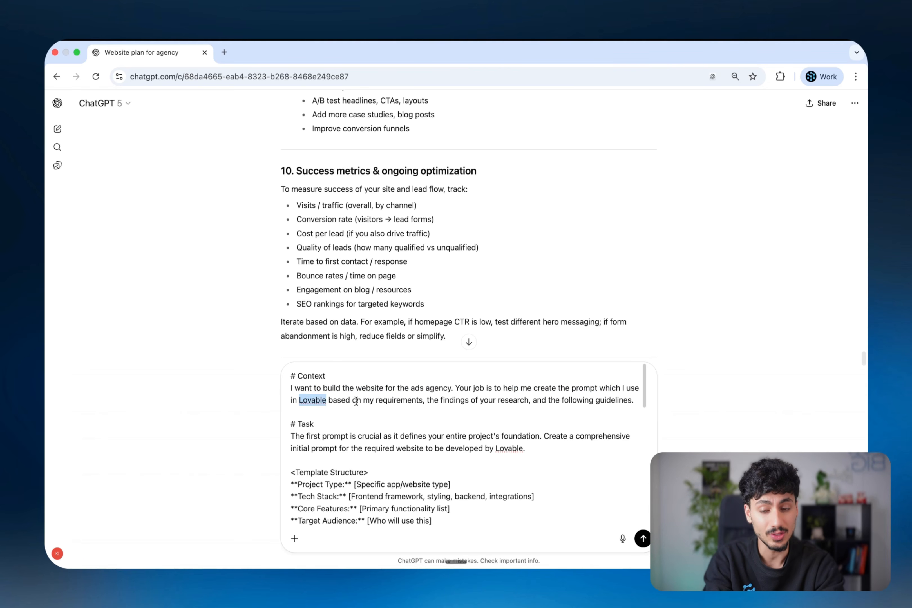
drag(341, 401, 413, 401)
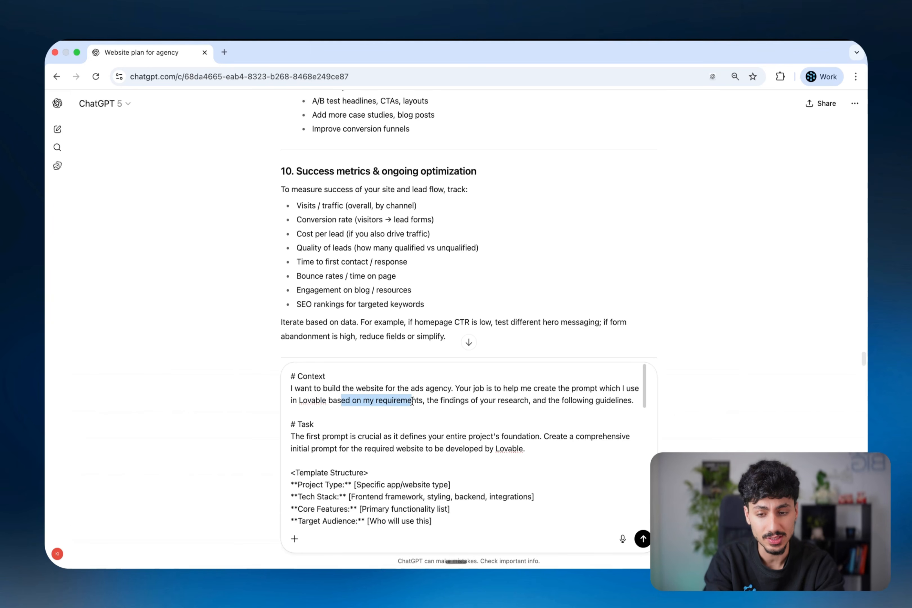
drag(289, 193, 367, 162)
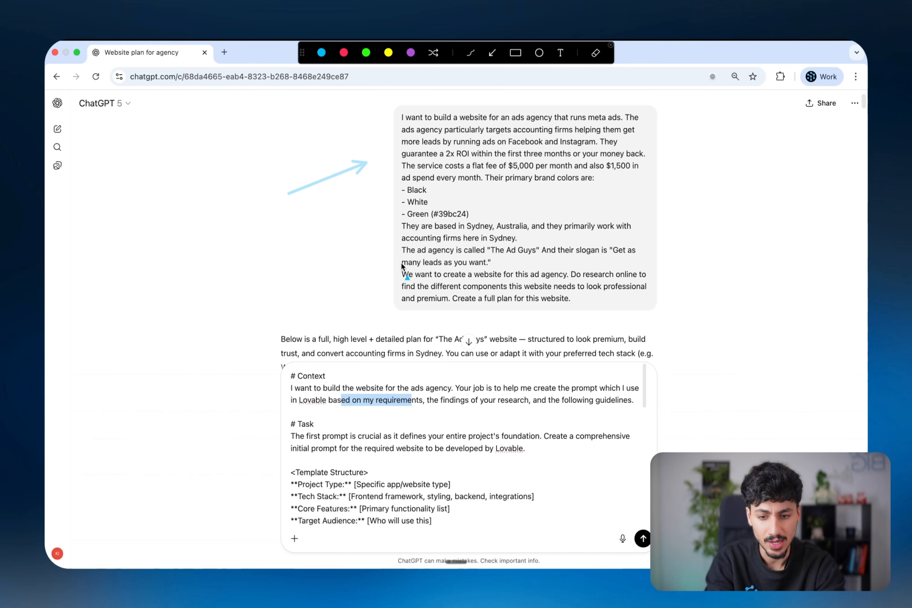
key(Escape)
drag(434, 400, 508, 400)
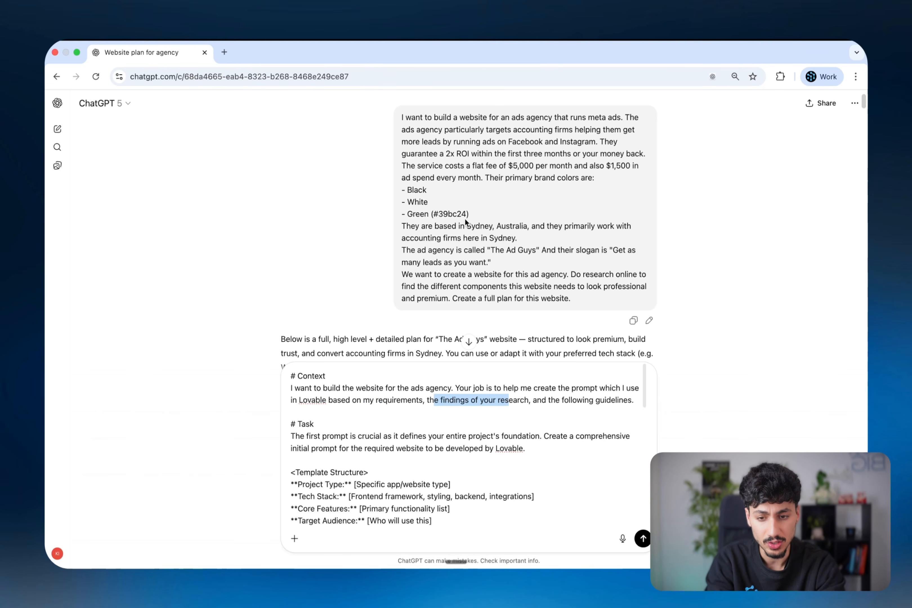
scroll(466, 222, down, 20)
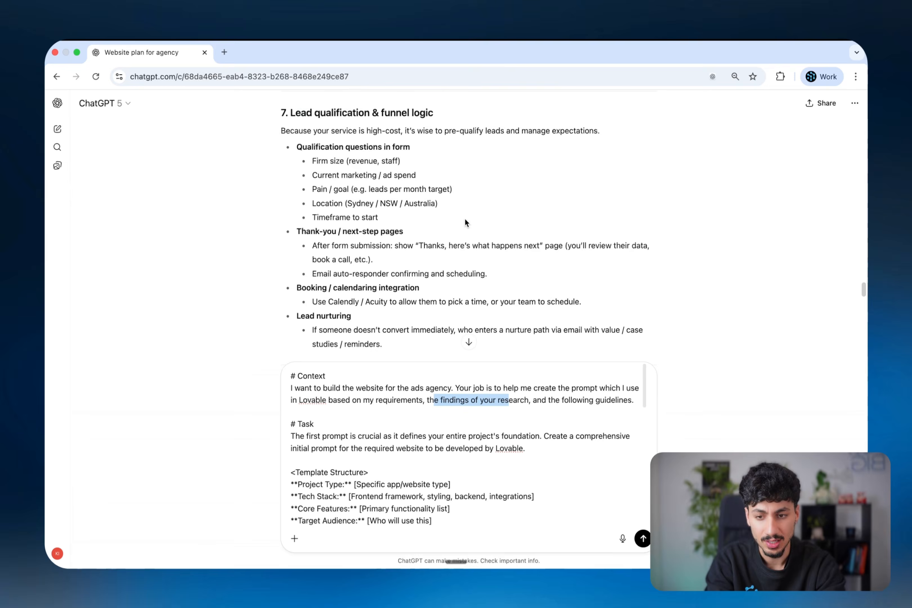
scroll(466, 222, down, 20)
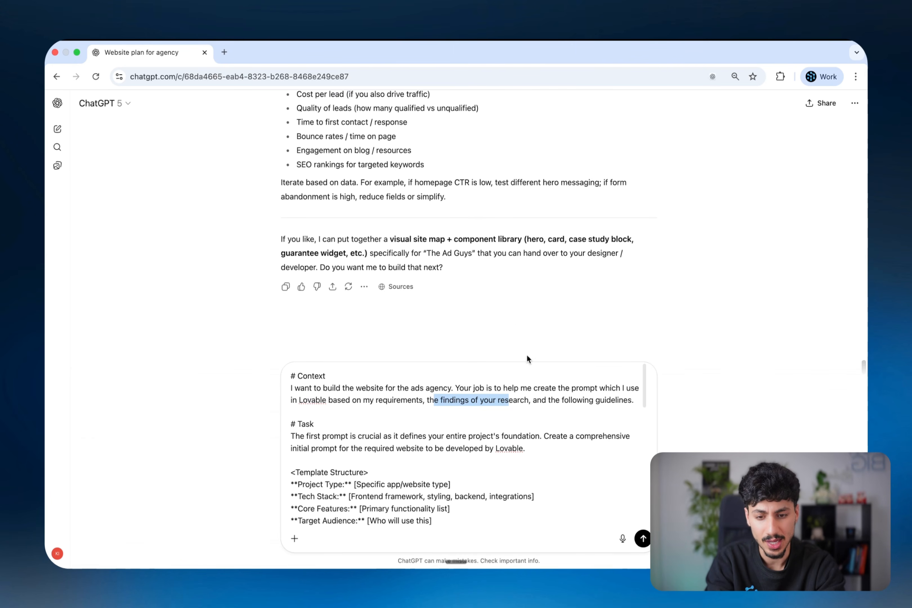
drag(533, 400, 632, 401)
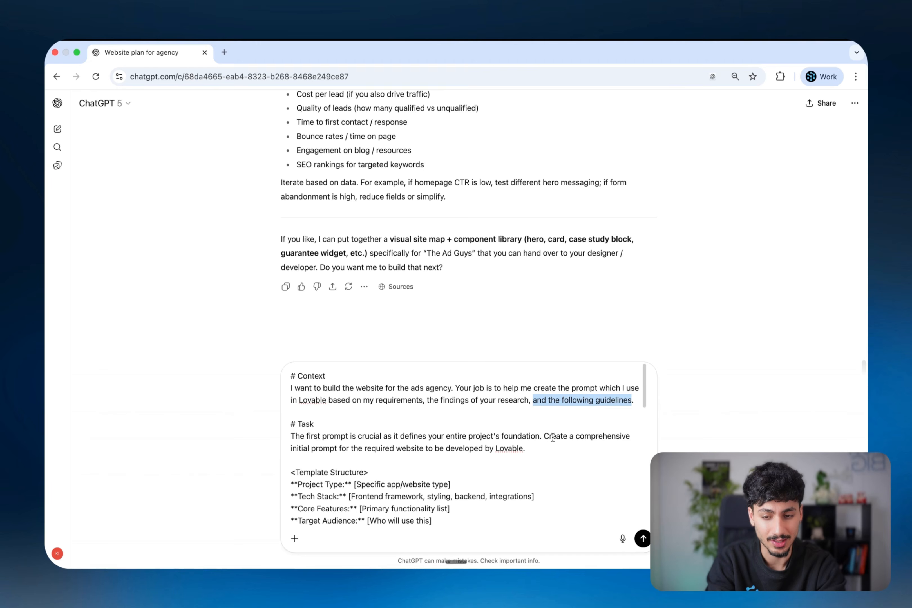
Read the new prompt's Task section and its template structure for the initial Lovable prompt.
scroll(553, 437, down, 1)
scroll(553, 437, down, 2)
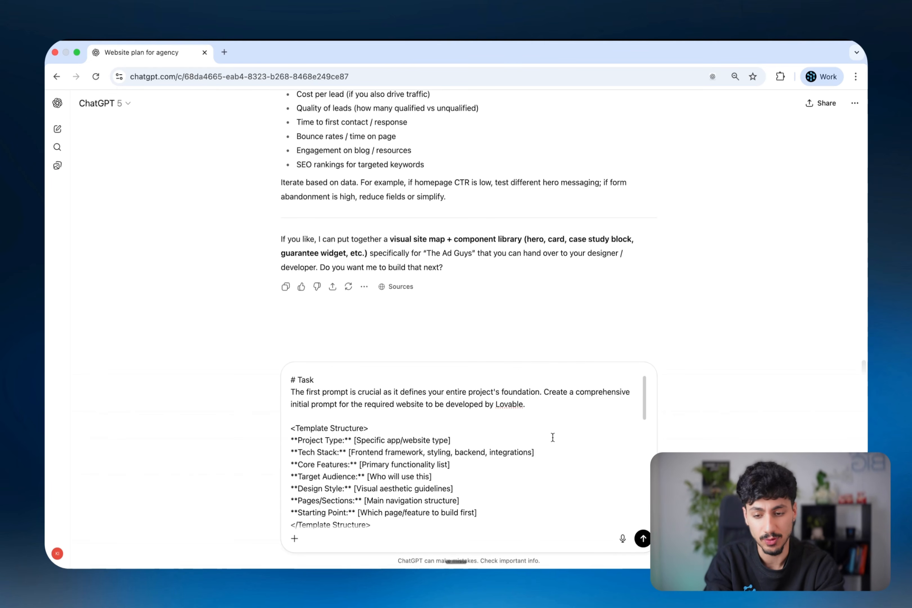
scroll(332, 393, up, 1)
scroll(331, 392, down, 1)
scroll(331, 393, down, 1)
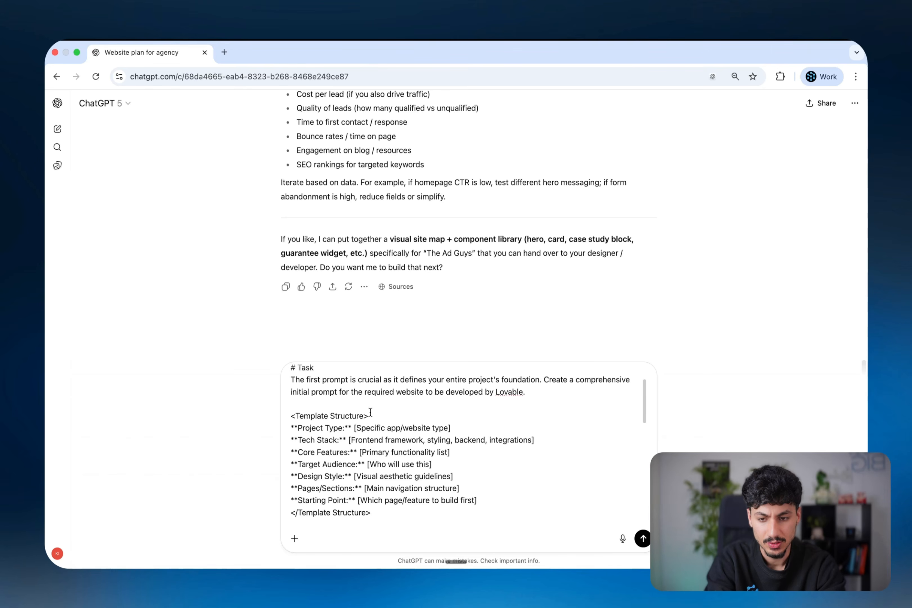
Read the new prompt's template structure and its Be specific guidelines on exact color codes, fonts, sizes and spacing.
scroll(371, 412, down, 1)
drag(313, 399, 342, 398)
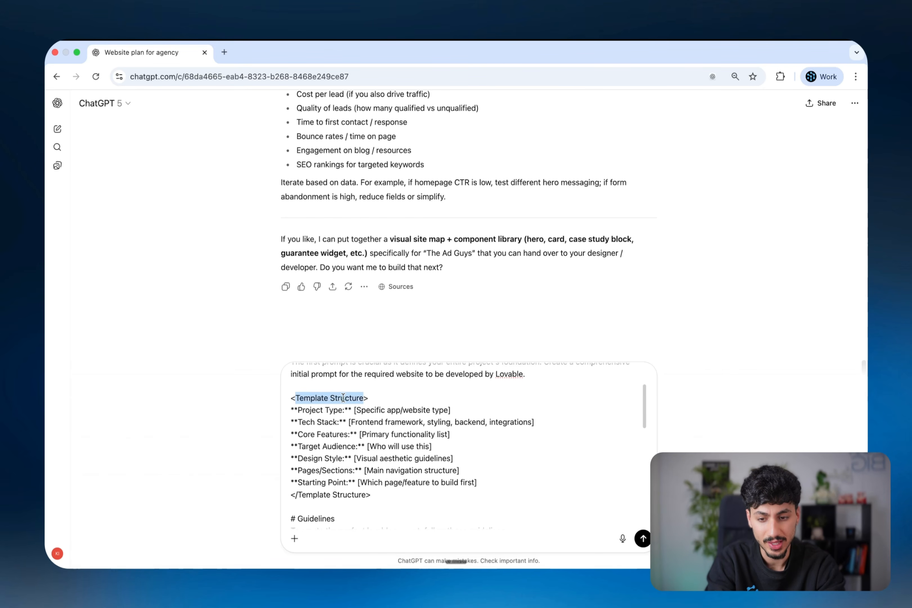
scroll(347, 412, down, 6)
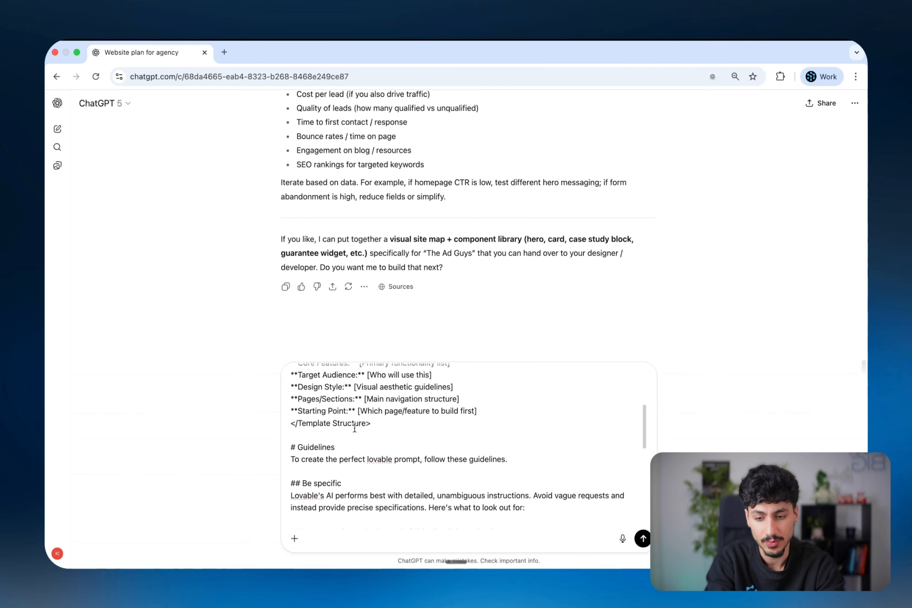
double_click(307, 414)
drag(307, 414, 320, 414)
scroll(333, 464, down, 1)
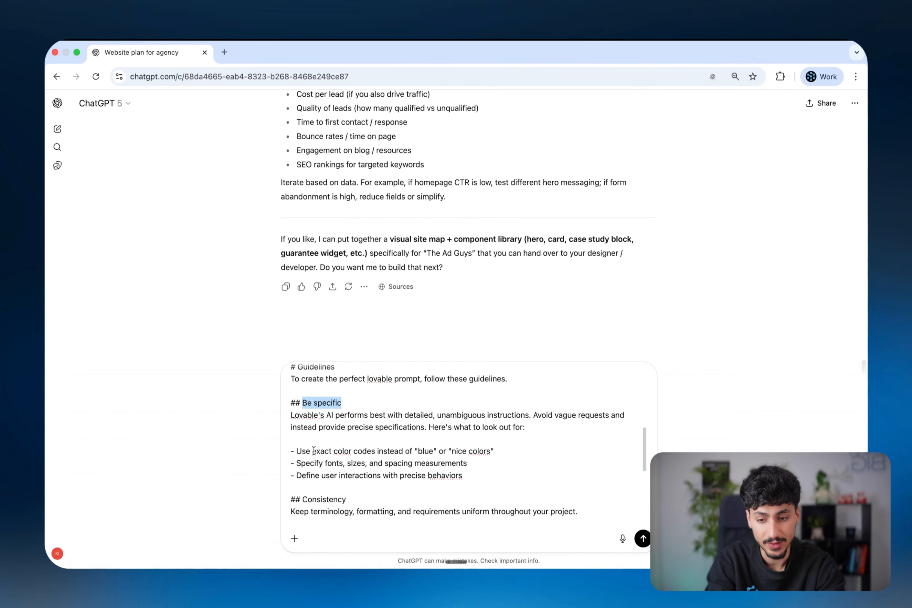
drag(313, 452, 362, 448)
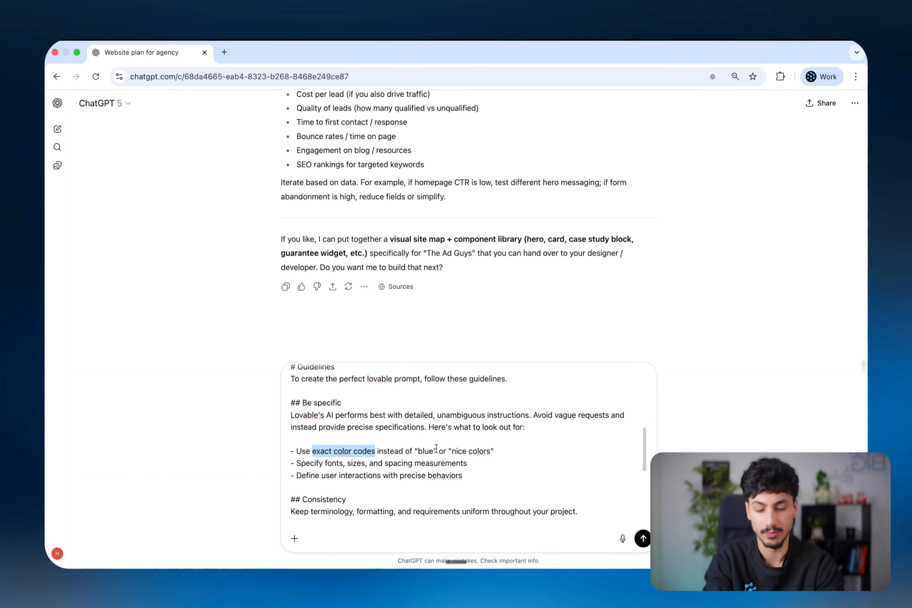
drag(296, 463, 333, 464)
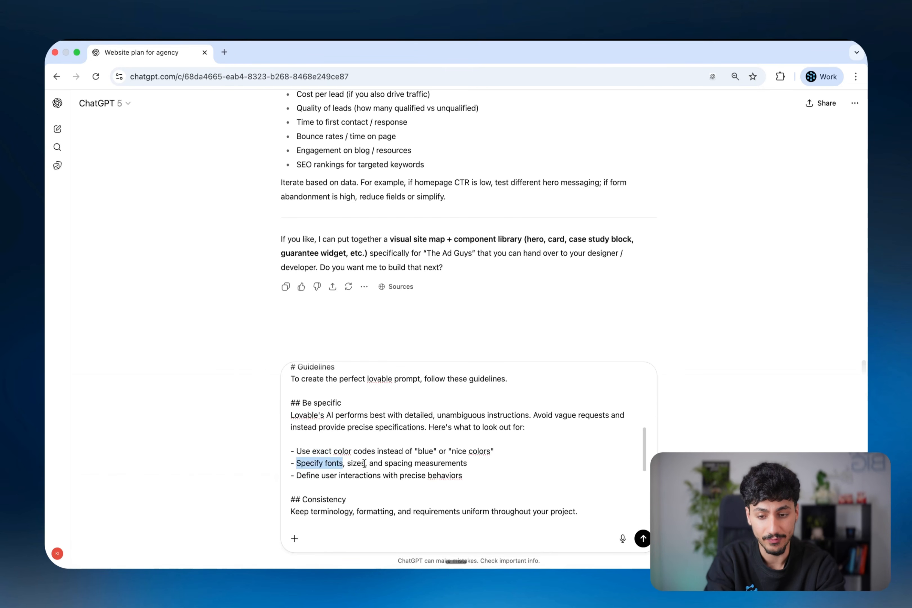
Read the prompt's Consistency guideline with its template and the SEO best practices list.
scroll(422, 463, down, 5)
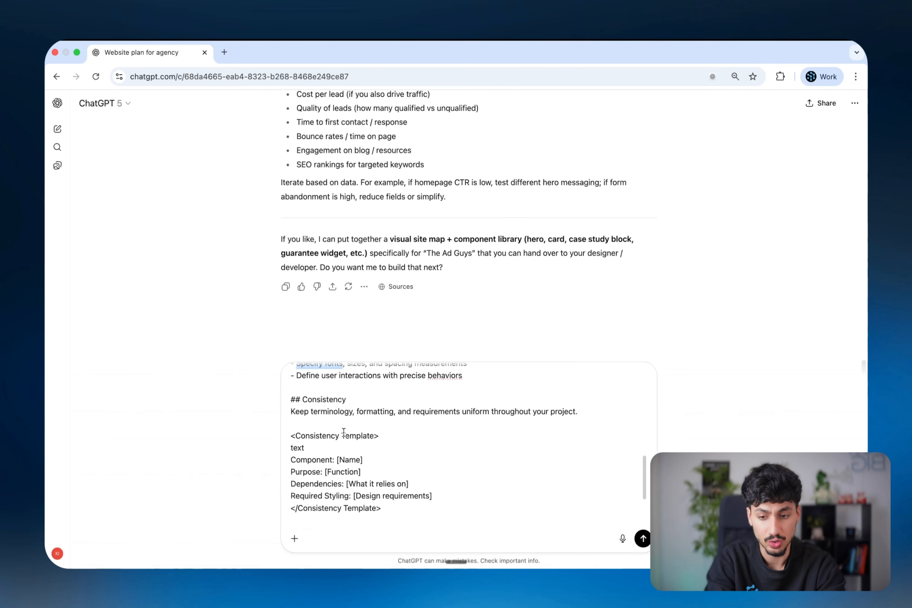
drag(311, 412, 341, 412)
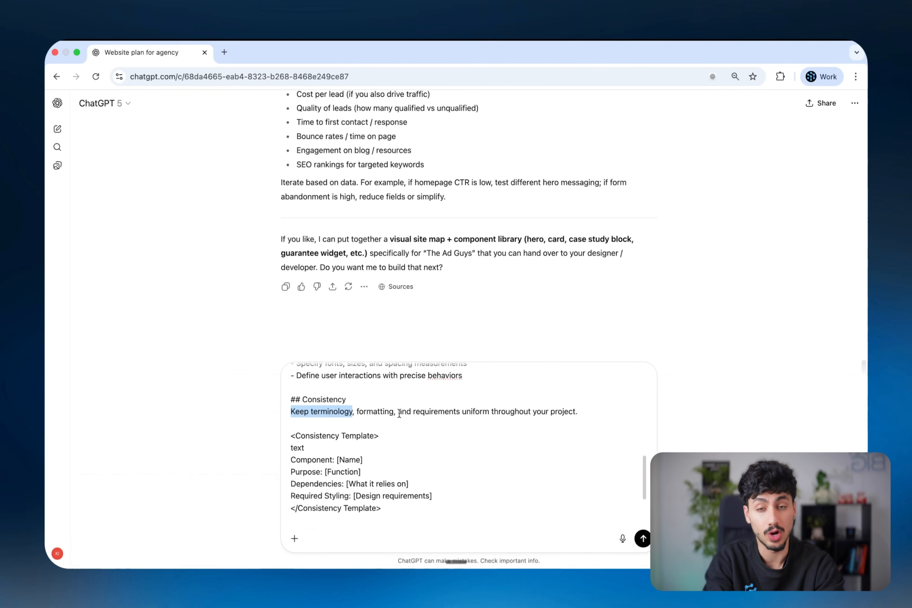
scroll(417, 415, down, 5)
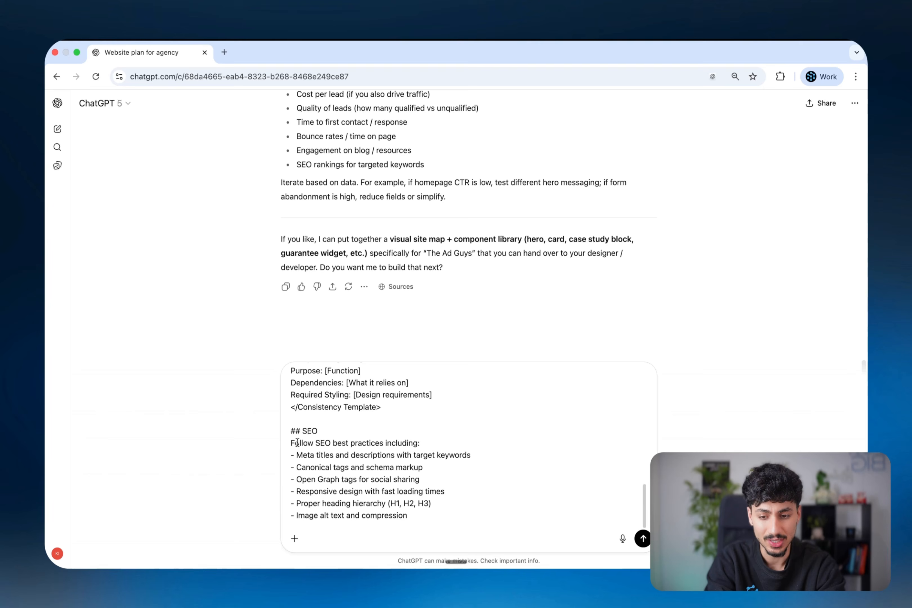
double_click(297, 442)
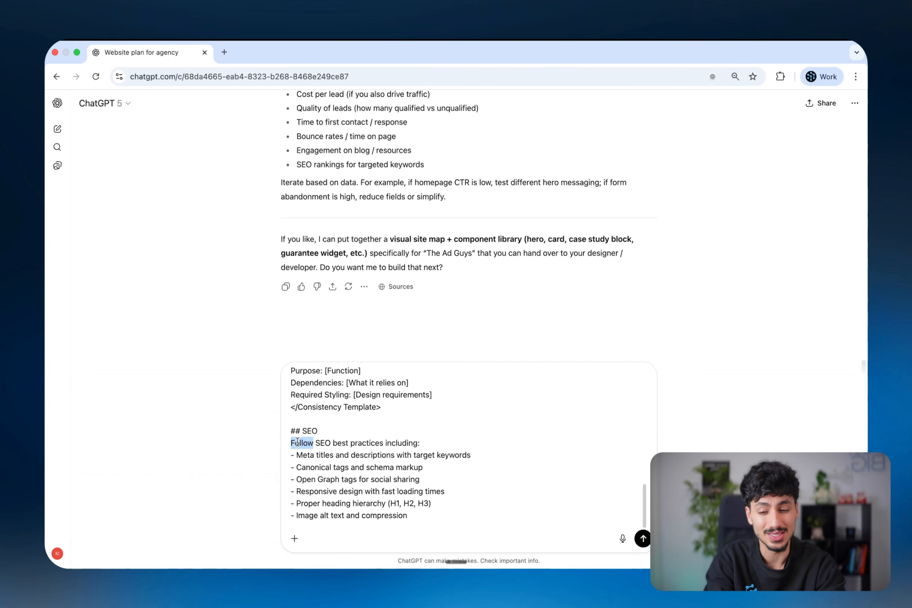
drag(297, 443, 363, 443)
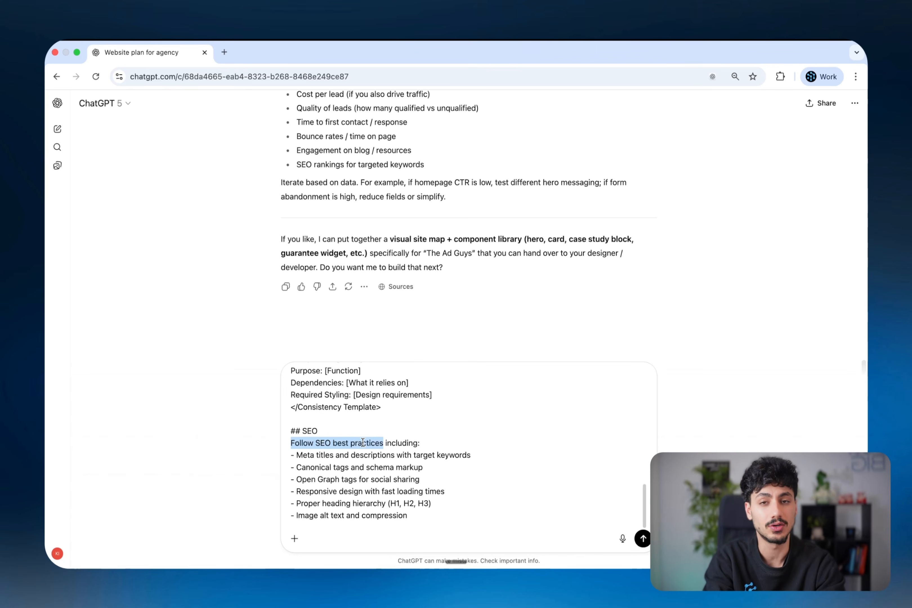
Send the prompt to ChatGPT, review the generated Lovable prompt and copy the response.
scroll(436, 424, up, 15)
click(436, 424)
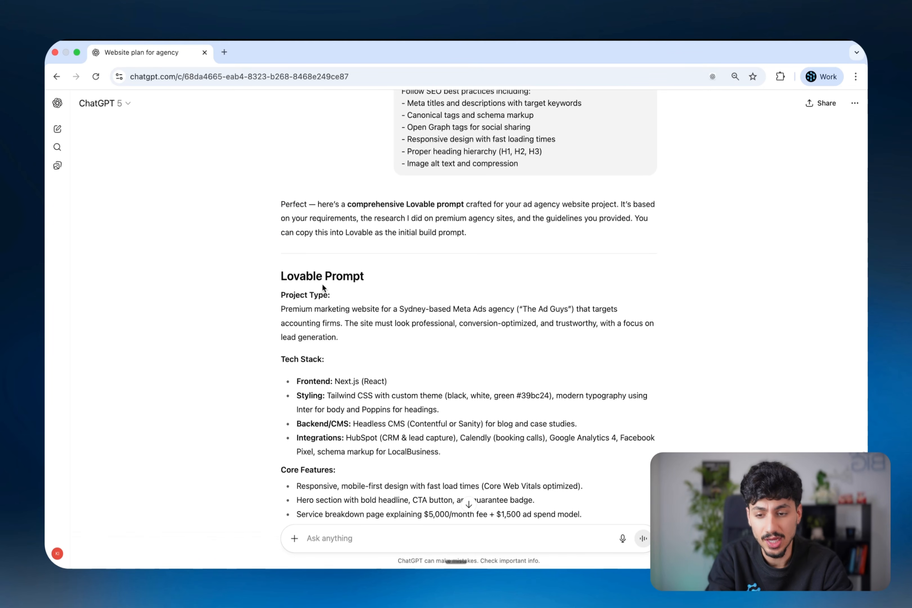
scroll(331, 302, down, 2)
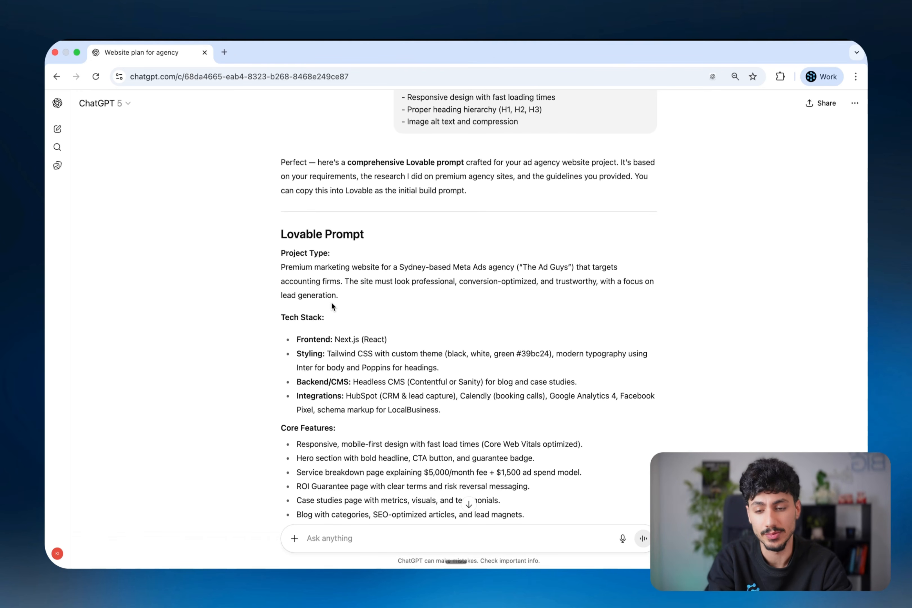
scroll(331, 301, down, 15)
click(286, 450)
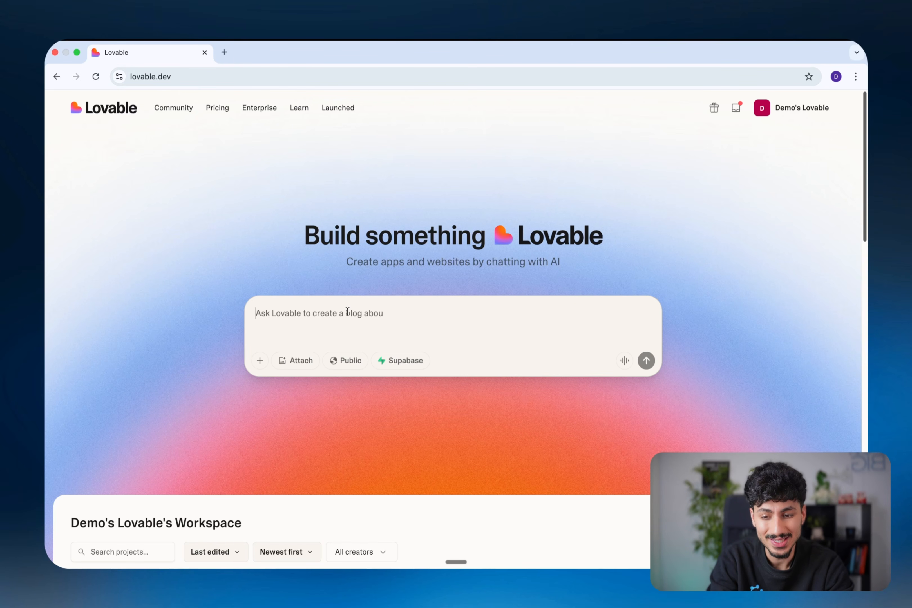
Switch to Lovable, paste the copied prompt into the project request and delete the closing divider and component consistency guide question.
key(super+v)
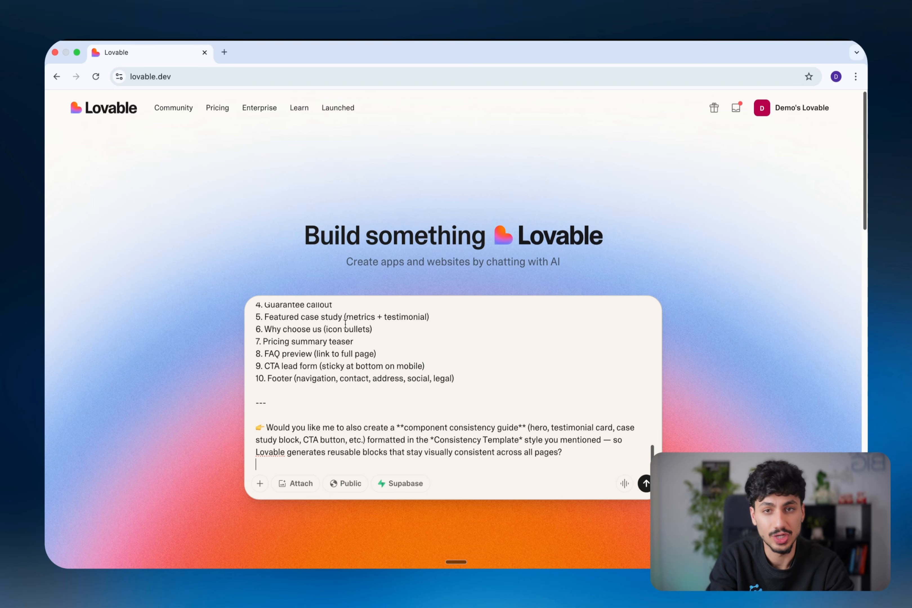
key(shift+Up)
key(shift+Up)
key(shift+Up)
key(shift+Up)
key(shift+Up)
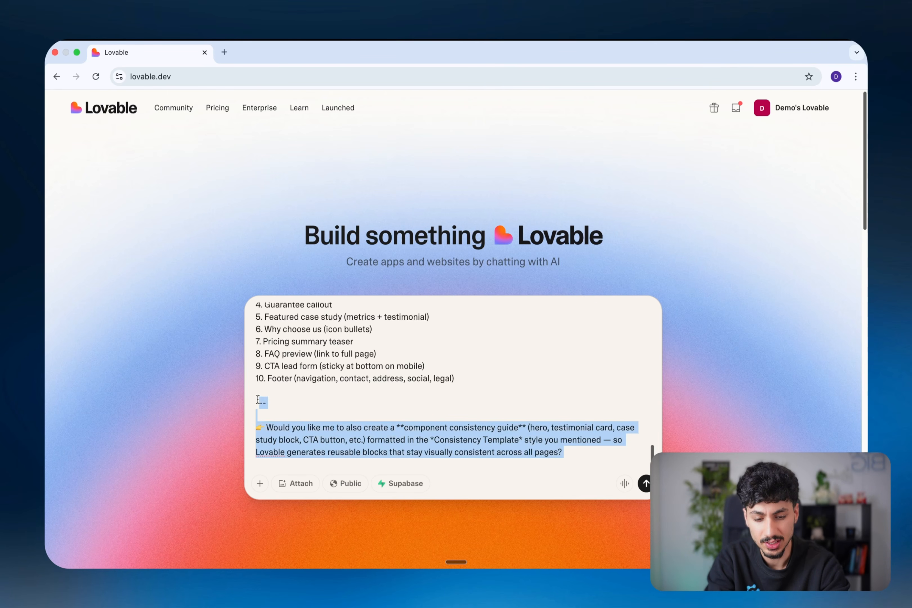
key(BackSpace)
scroll(316, 307, up, 15)
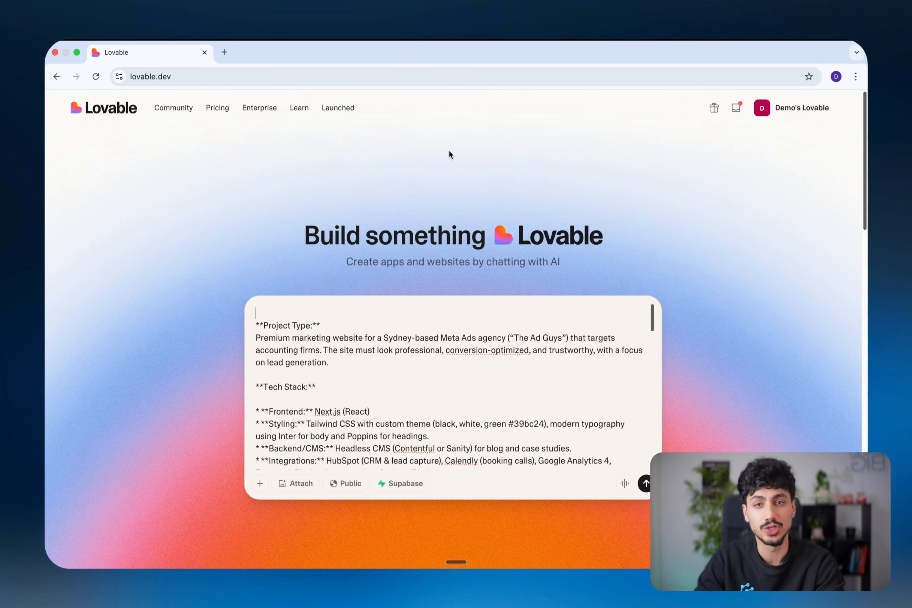
Check the Lovable account's remaining credits and examine the Pro plan's price and monthly credits under Plans & Billing.
click(801, 107)
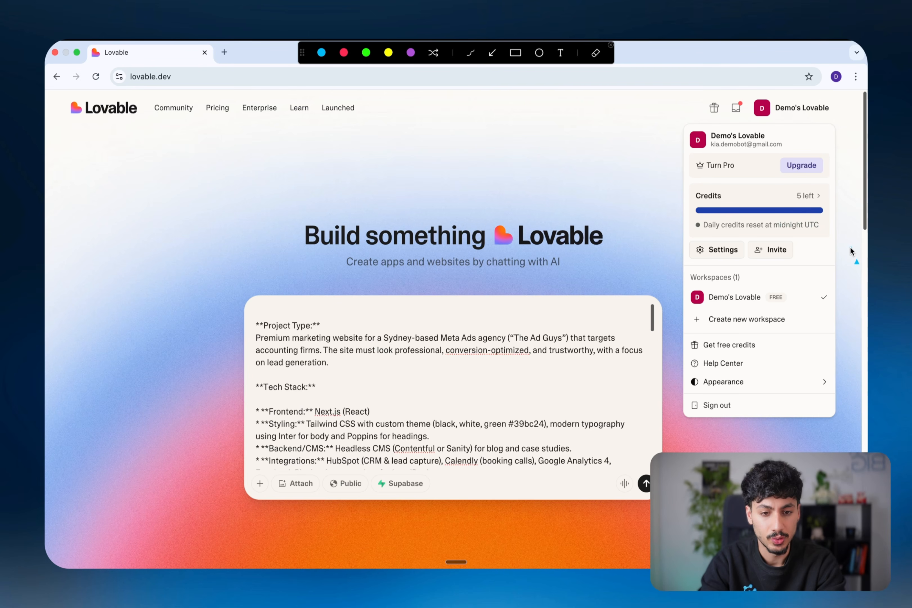
drag(851, 247, 784, 206)
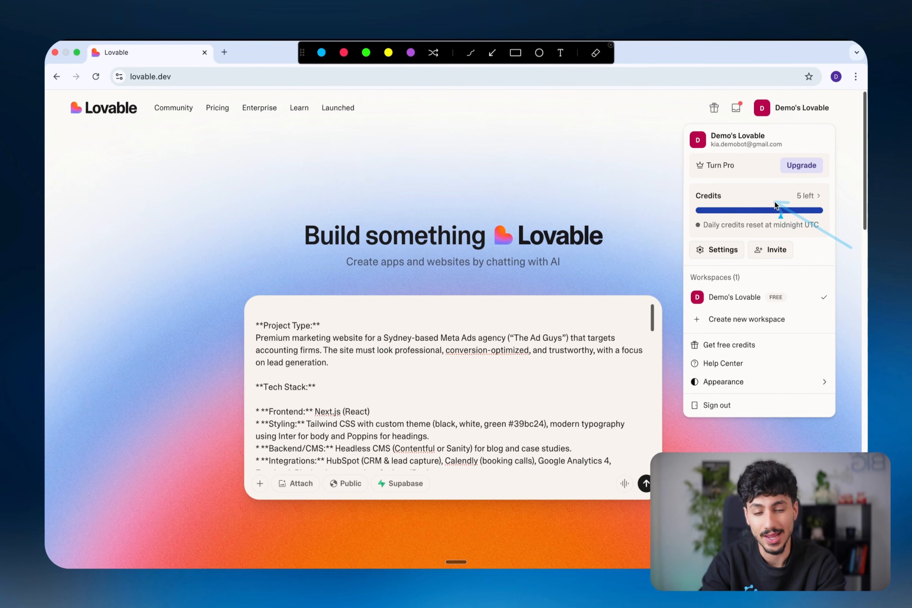
key(Escape)
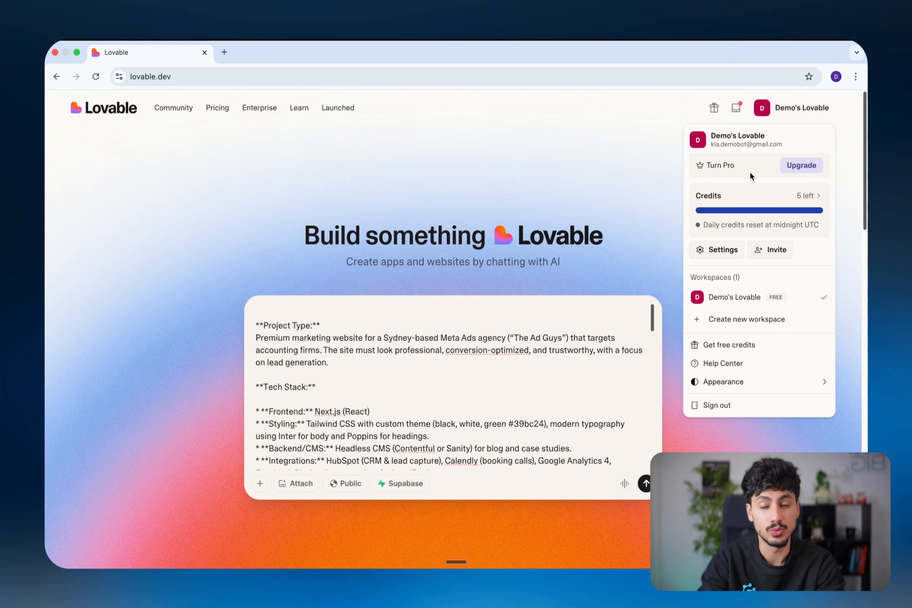
click(801, 165)
mouse_move(383, 302)
mouse_down()
mouse_move(328, 387)
mouse_move(348, 379)
mouse_up()
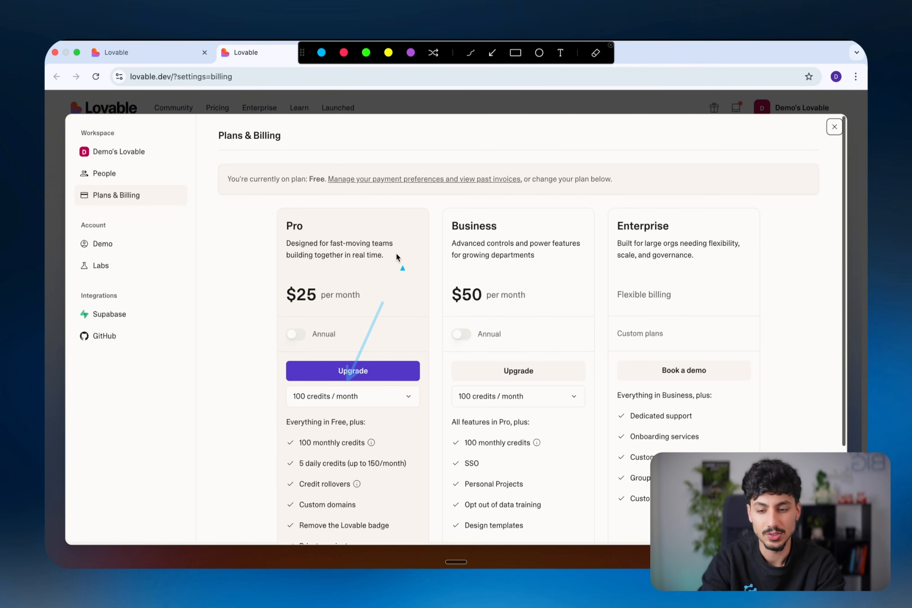
drag(396, 253, 361, 280)
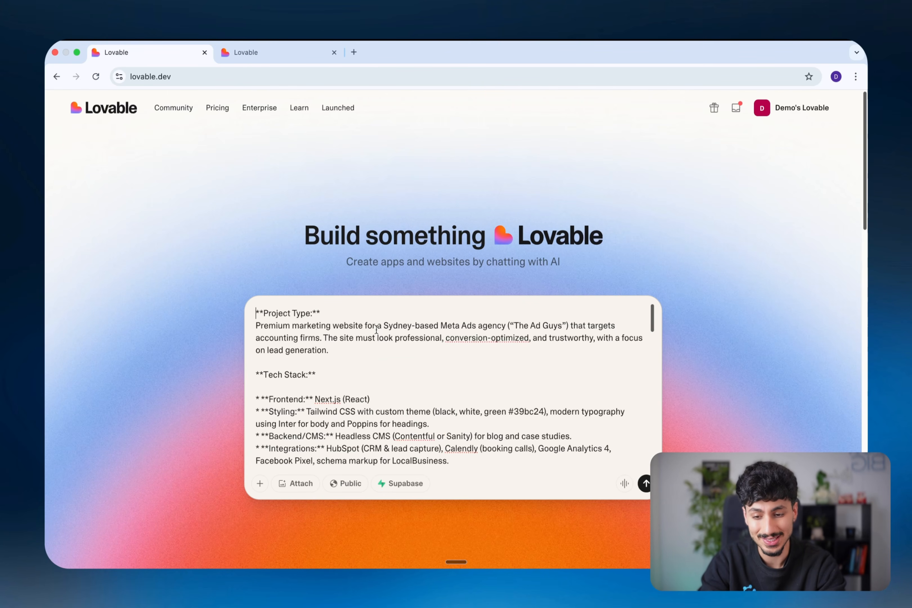
Submit the prepared prompt to Lovable to start building the ads agency website.
key(Return)
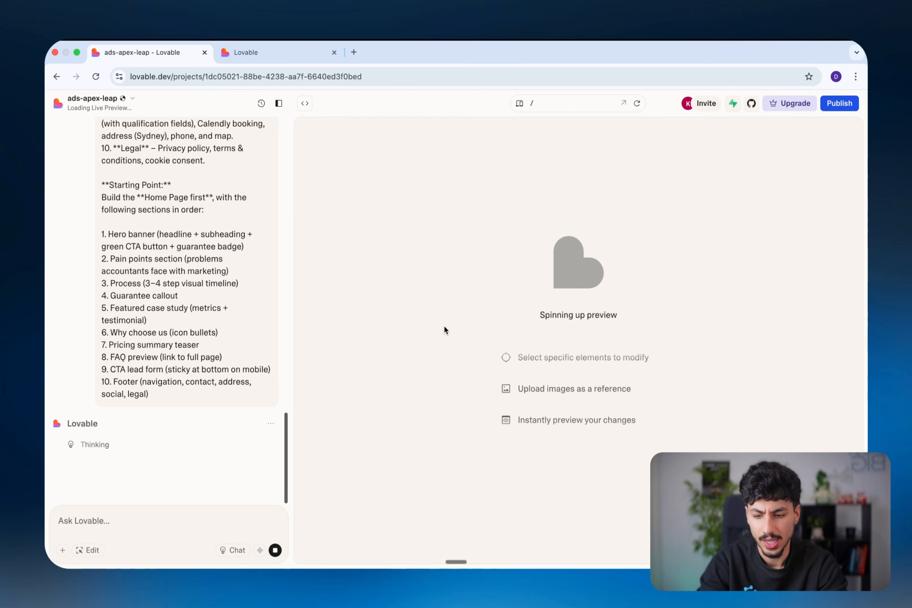
key(ctrl+a)
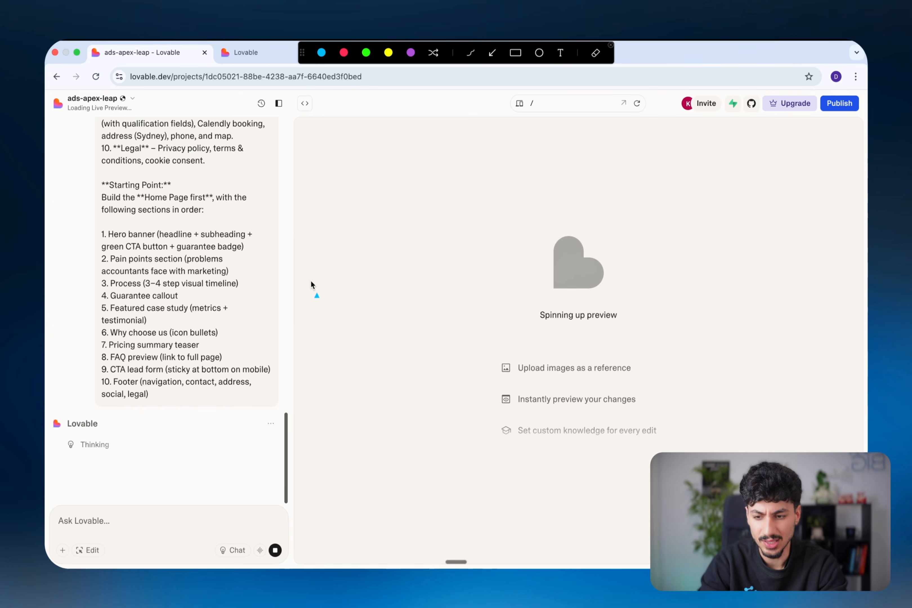
mouse_move(374, 280)
mouse_down()
mouse_move(252, 361)
mouse_move(63, 432)
mouse_up()
mouse_move(385, 262)
mouse_down()
mouse_move(522, 284)
mouse_move(458, 394)
mouse_move(141, 396)
mouse_move(144, 428)
mouse_move(274, 383)
mouse_up()
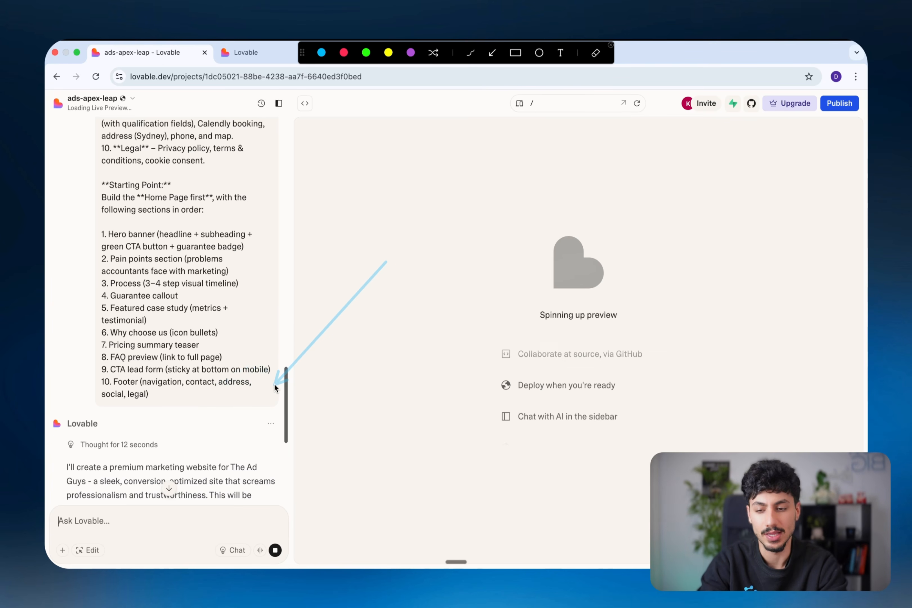
Read Lovable's build response, covering its design inspiration, features for v1, design system and file edits, alongside the preview area.
scroll(274, 383, down, 5)
drag(217, 227, 172, 228)
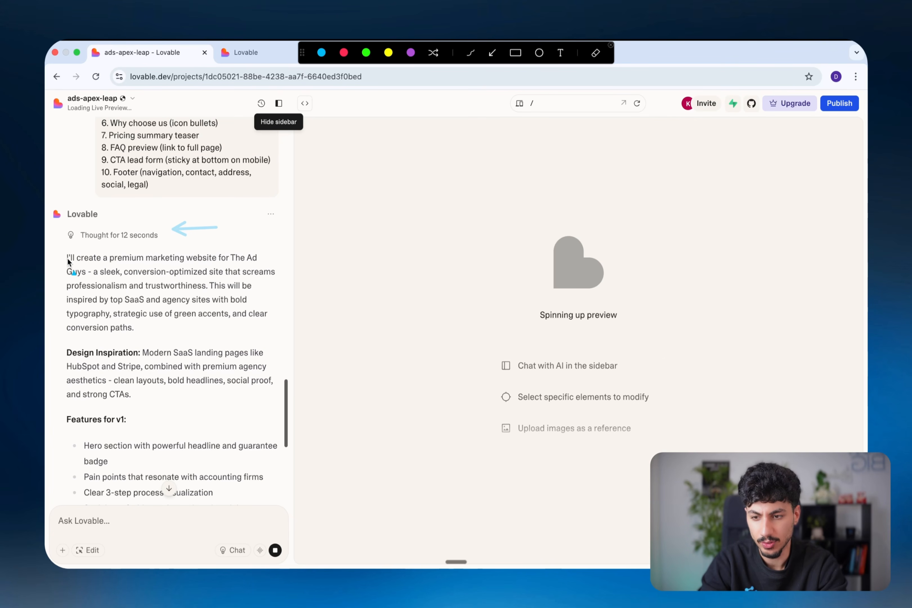
mouse_move(111, 302)
mouse_down()
mouse_move(243, 270)
mouse_move(81, 281)
mouse_move(216, 286)
mouse_move(130, 295)
mouse_move(189, 294)
mouse_up()
key(Escape)
scroll(178, 290, down, 5)
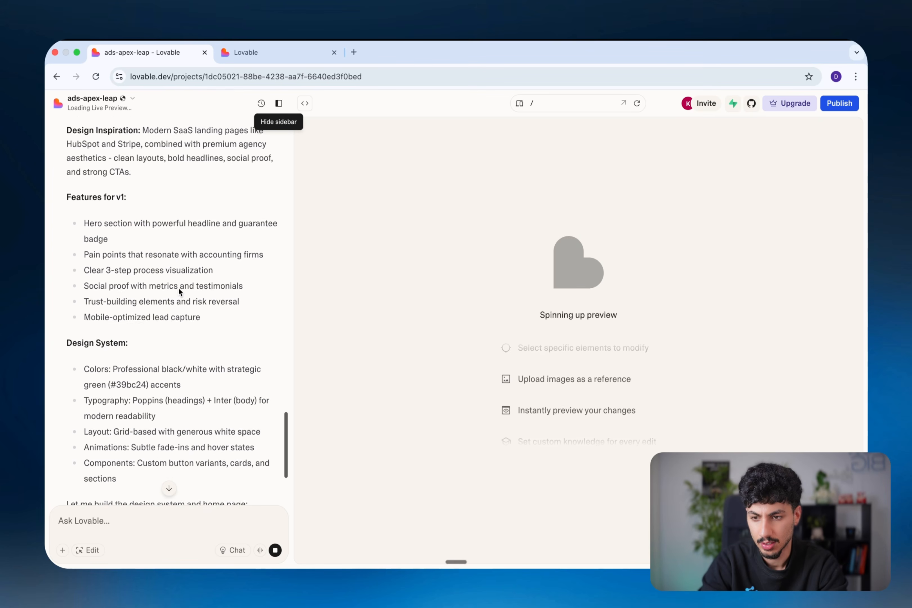
scroll(179, 290, up, 2)
drag(66, 222, 130, 236)
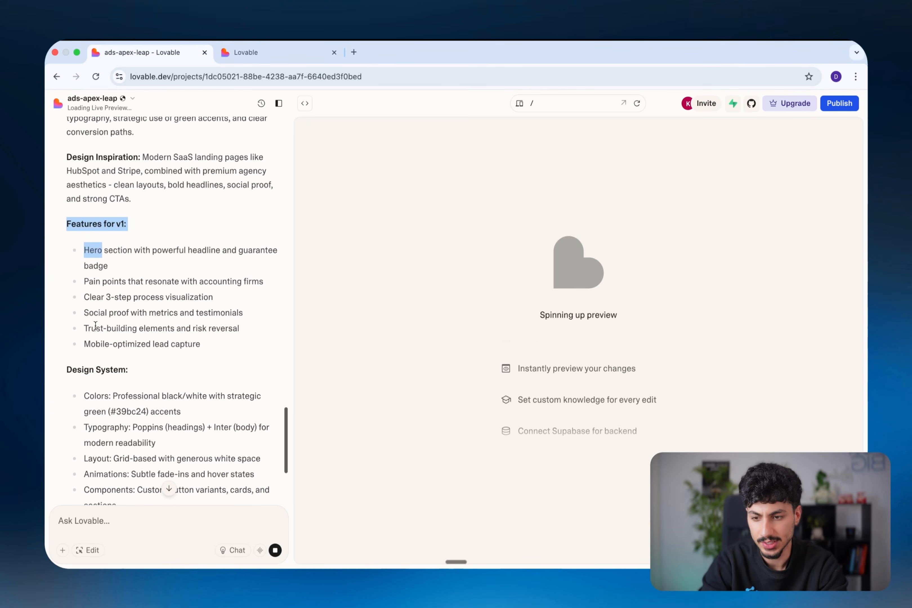
drag(65, 370, 126, 371)
scroll(105, 365, down, 2)
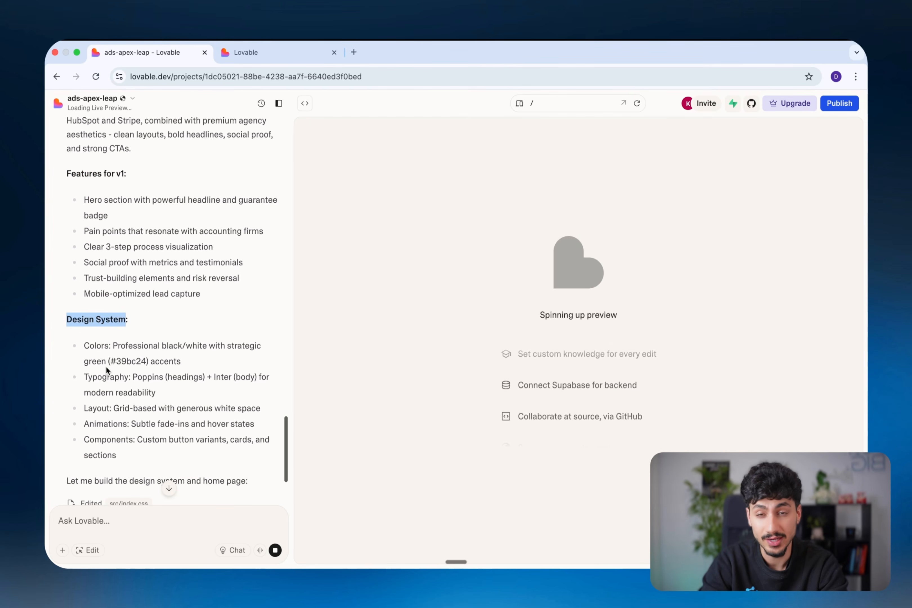
scroll(106, 365, down, 5)
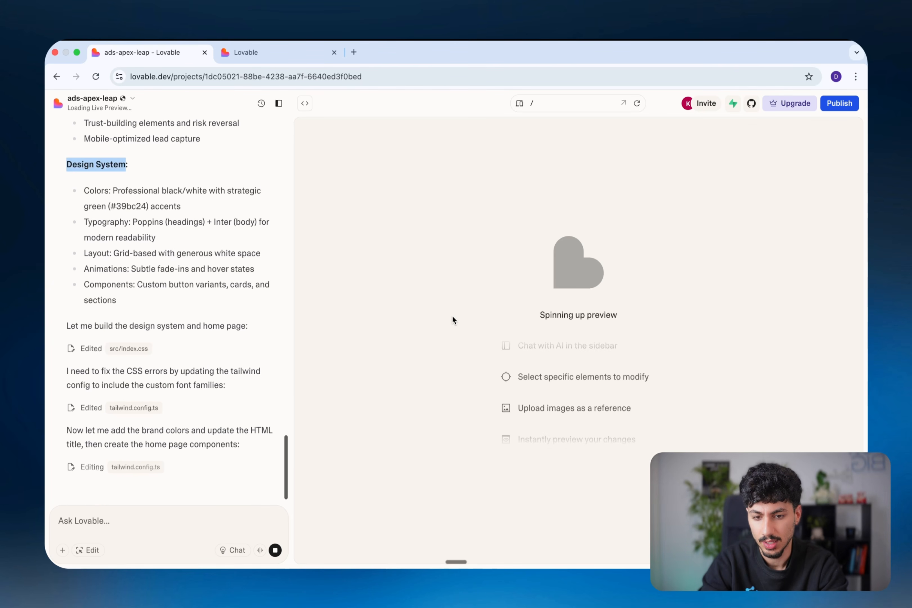
key(ctrl+a)
mouse_move(412, 207)
mouse_down()
mouse_move(479, 223)
mouse_move(513, 267)
mouse_move(479, 346)
mouse_up()
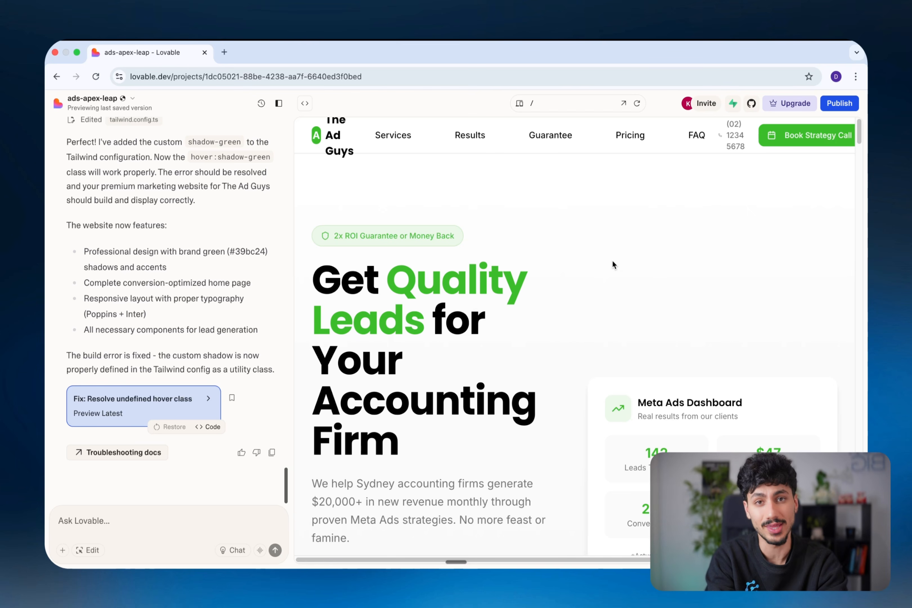
Open the site preview in its own browser tab and examine the hero section with its Meta Ads dashboard card.
click(624, 104)
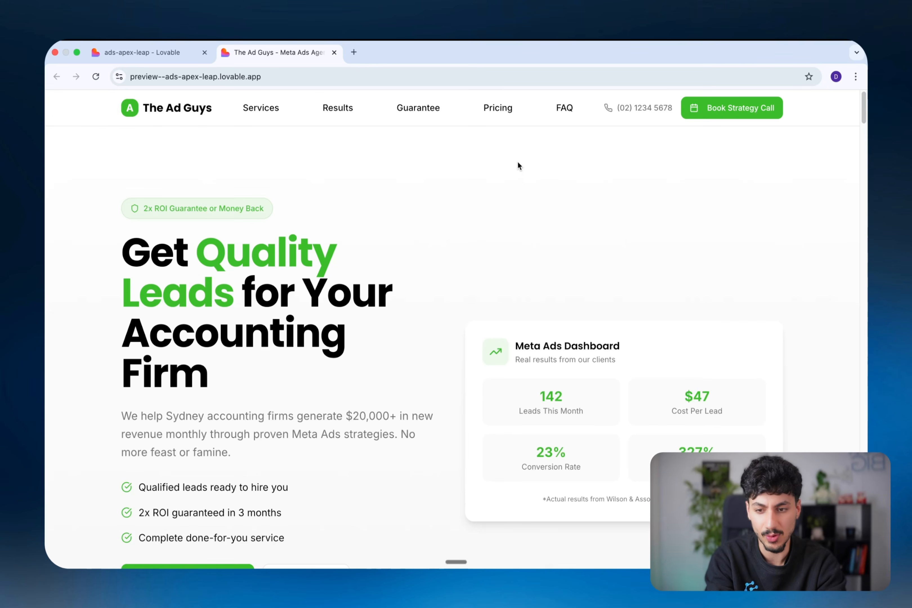
scroll(523, 202, down, 5)
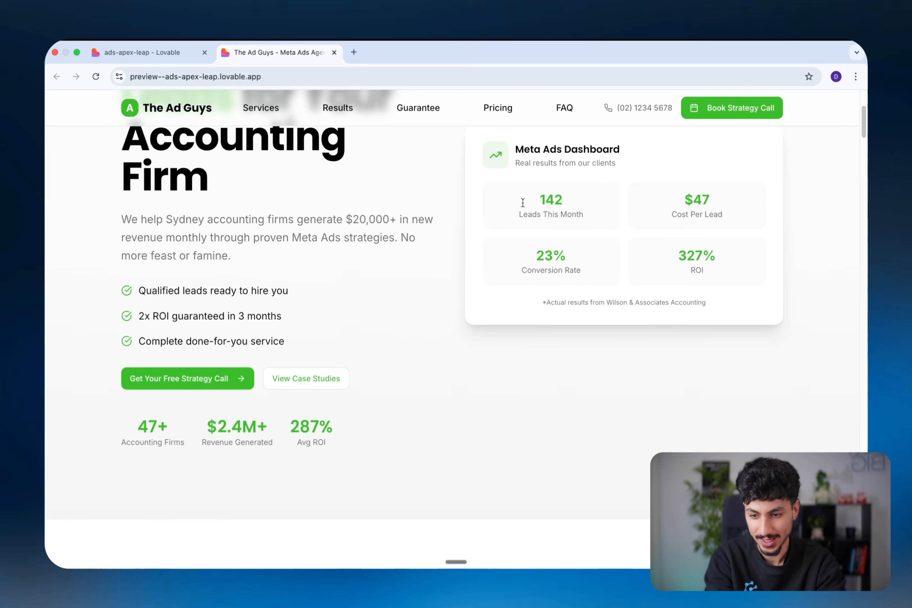
scroll(523, 202, down, 2)
scroll(522, 202, down, 4)
scroll(523, 203, up, 1)
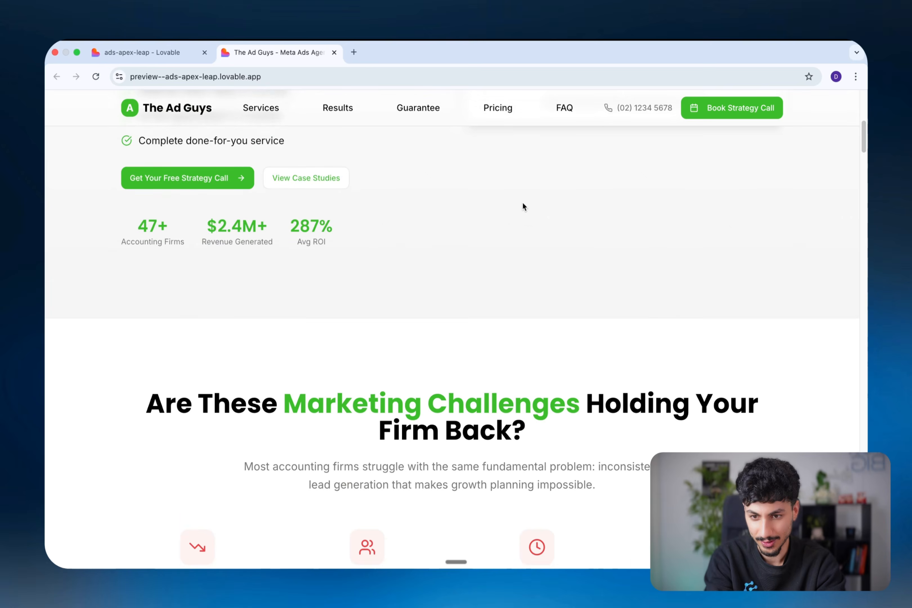
Read the Marketing Challenges section, highlighting its intro sentence and the accounting firm statistic under Sound Familiar.
scroll(523, 202, down, 4)
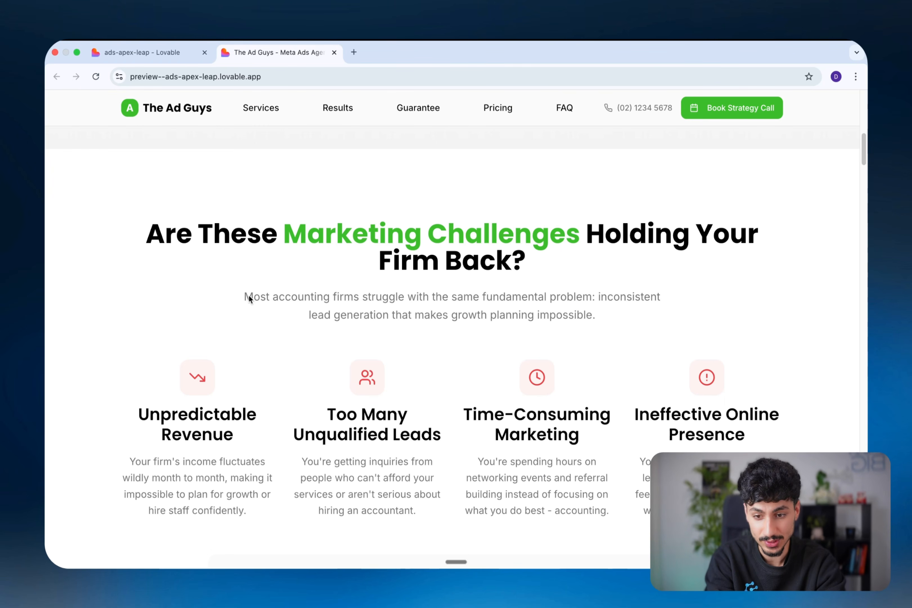
drag(249, 298, 599, 311)
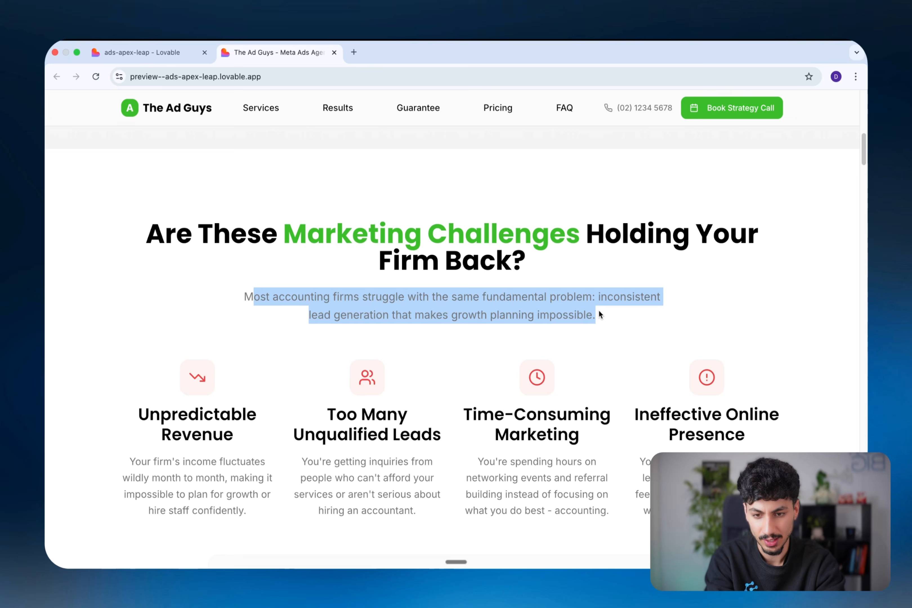
scroll(599, 309, down, 9)
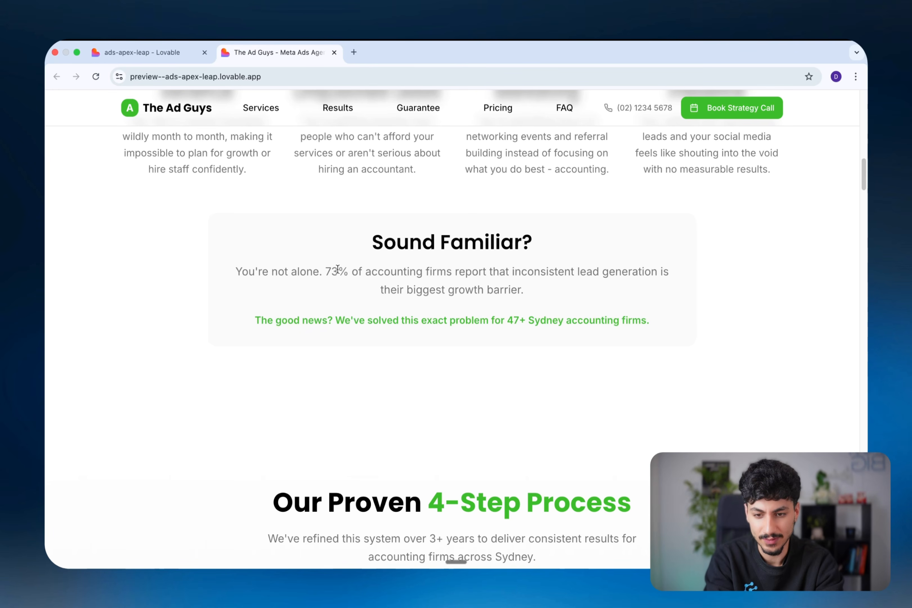
drag(325, 272, 524, 288)
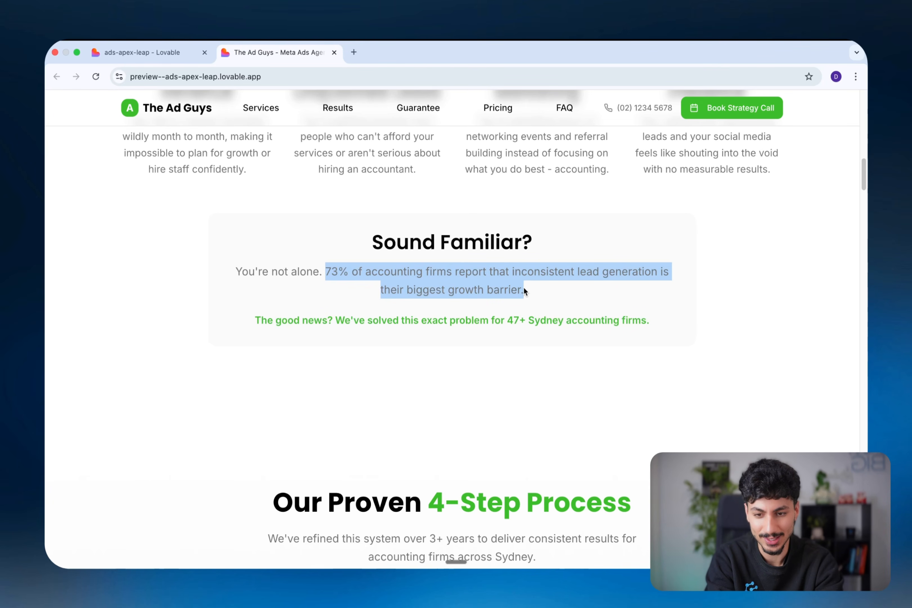
scroll(524, 289, down, 1)
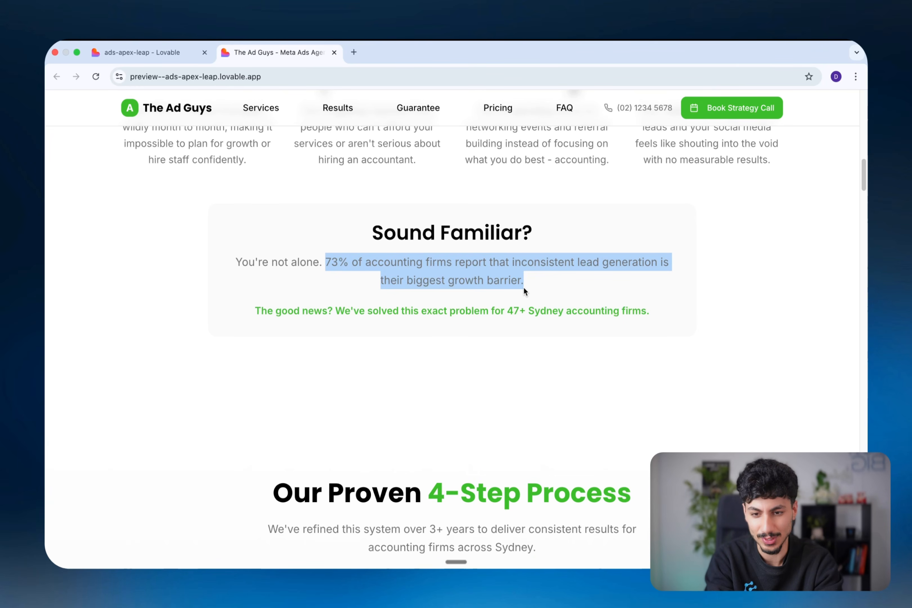
Review the 4-Step Process section and its cards, highlighting the section heading and the Predictable Growth result heading.
scroll(524, 289, down, 1)
scroll(524, 289, down, 6)
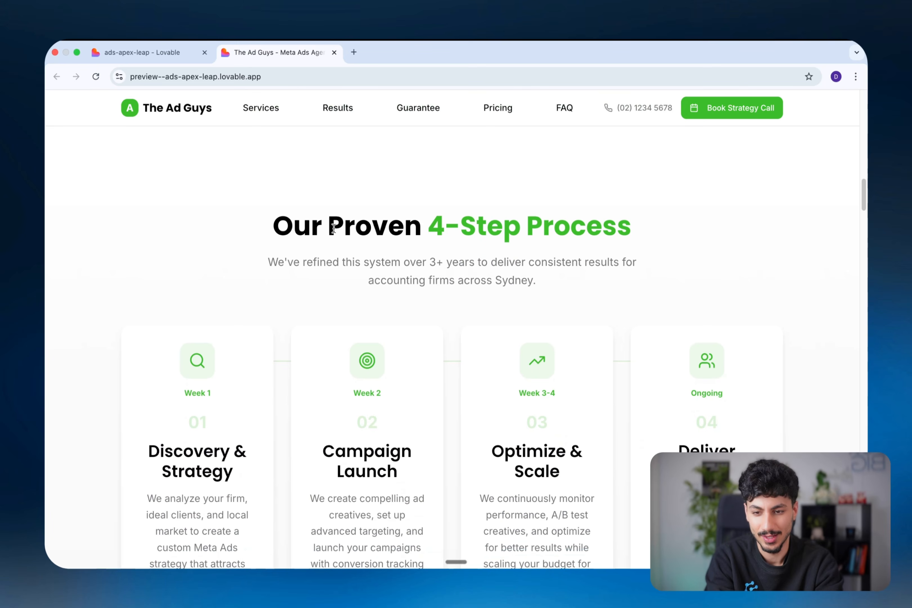
drag(276, 227, 629, 228)
scroll(224, 333, down, 3)
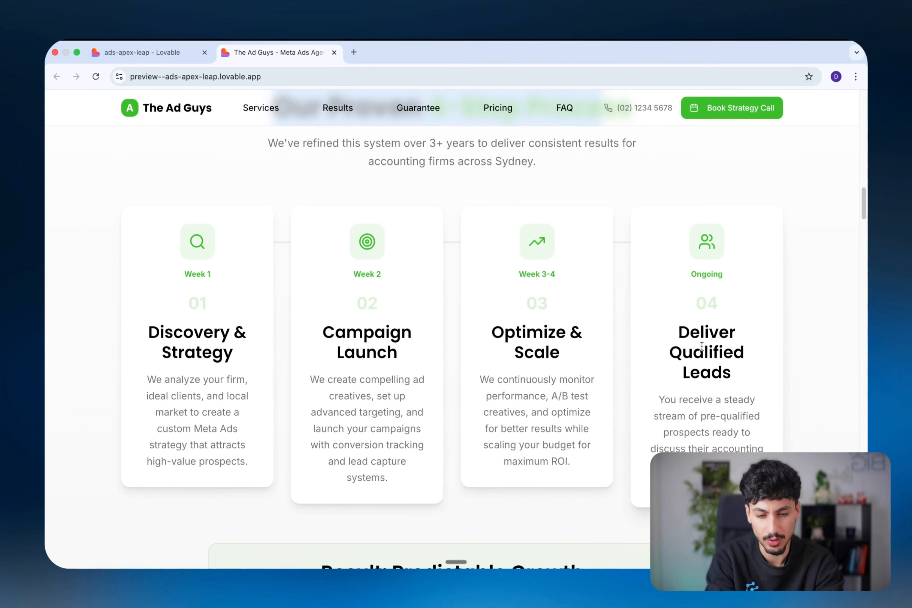
scroll(701, 341, down, 9)
drag(405, 217, 572, 215)
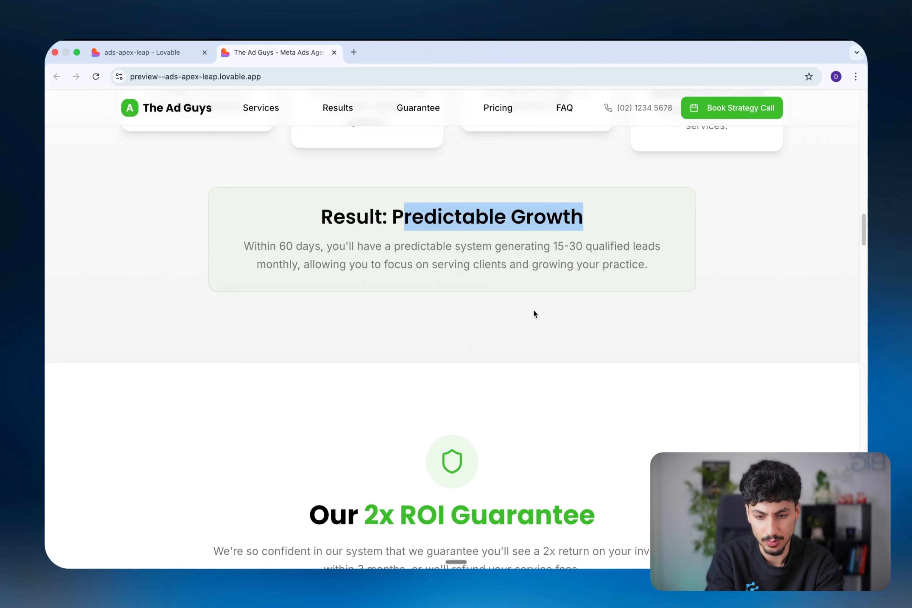
Examine the 2x ROI Guarantee section, marking its heading with an arrow and highlighting the Minimum 2x ROI, 90-Day Timeline and Zero Risk points.
scroll(534, 314, down, 7)
drag(310, 256, 596, 256)
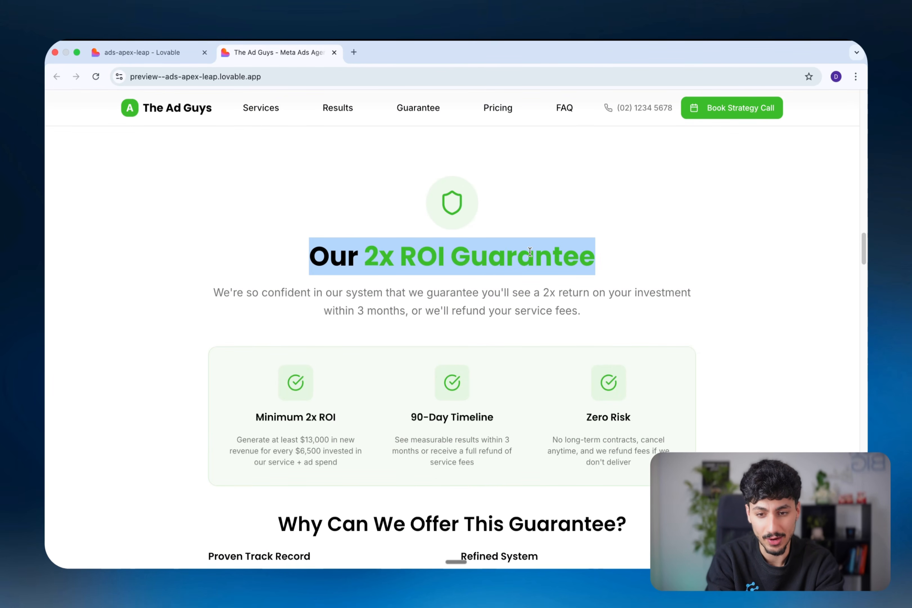
key(ctrl+alt+a)
drag(692, 179, 591, 220)
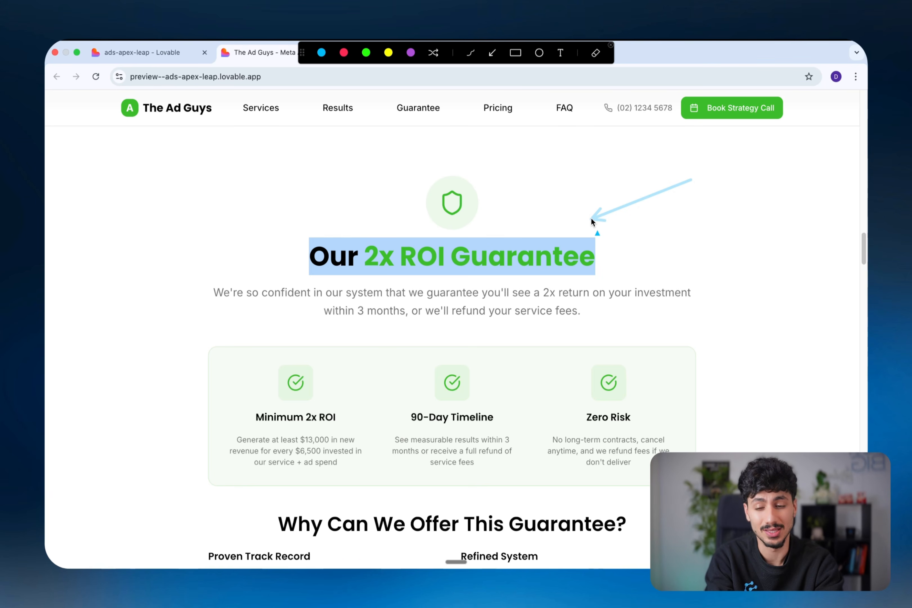
key(Escape)
scroll(592, 222, down, 1)
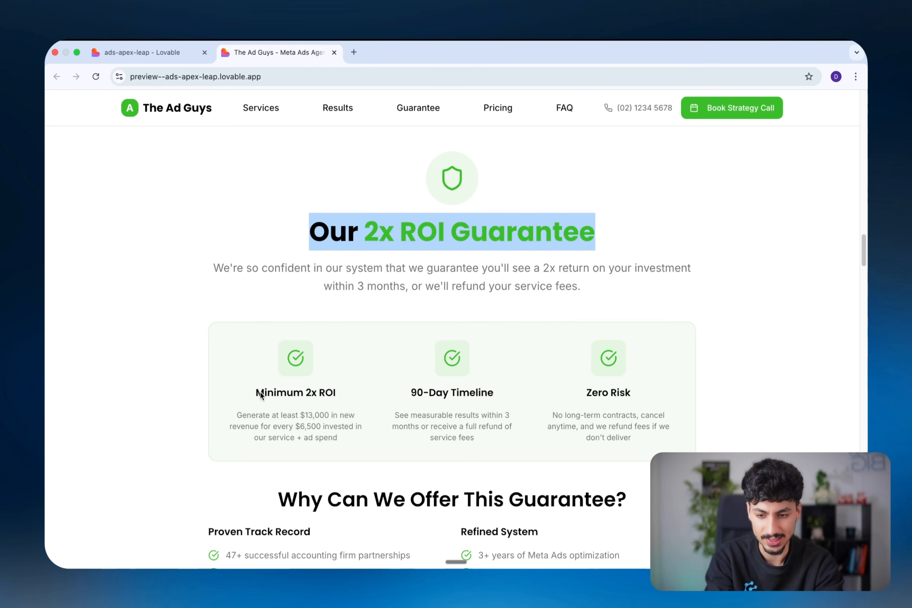
drag(260, 392, 328, 393)
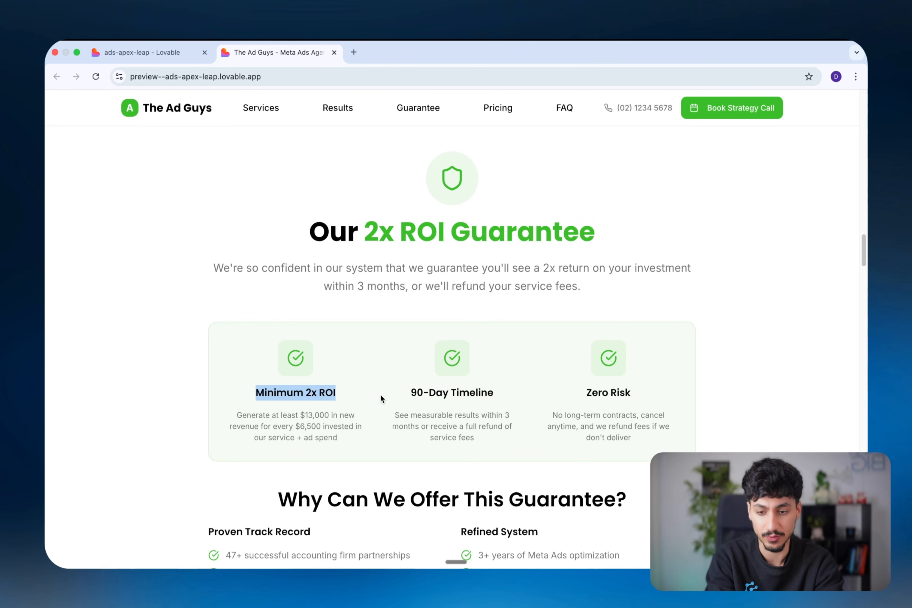
drag(413, 395, 457, 394)
drag(587, 392, 631, 393)
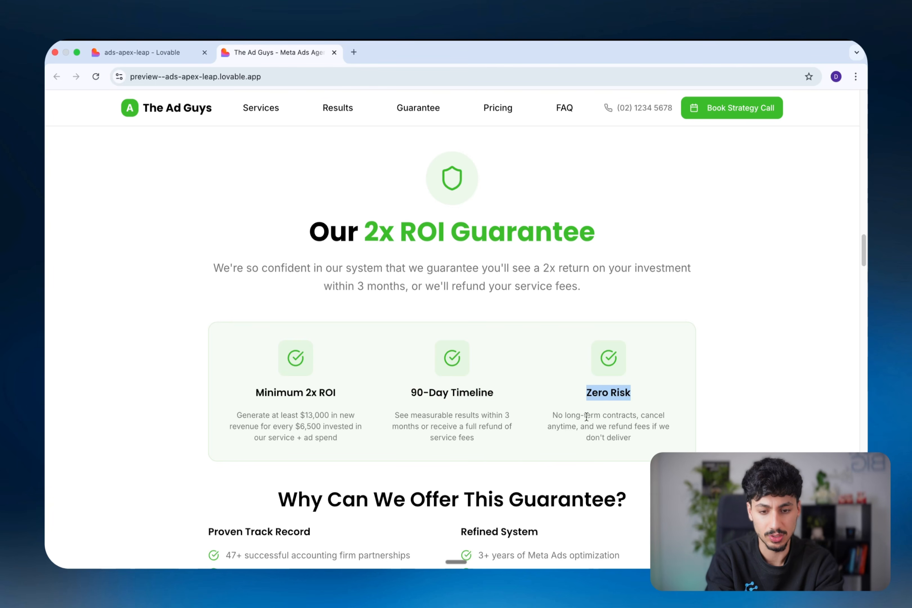
Examine the accounting firm case study, marking its title and the ROI result with temporary arrows.
scroll(592, 418, up, 15)
scroll(592, 414, down, 4)
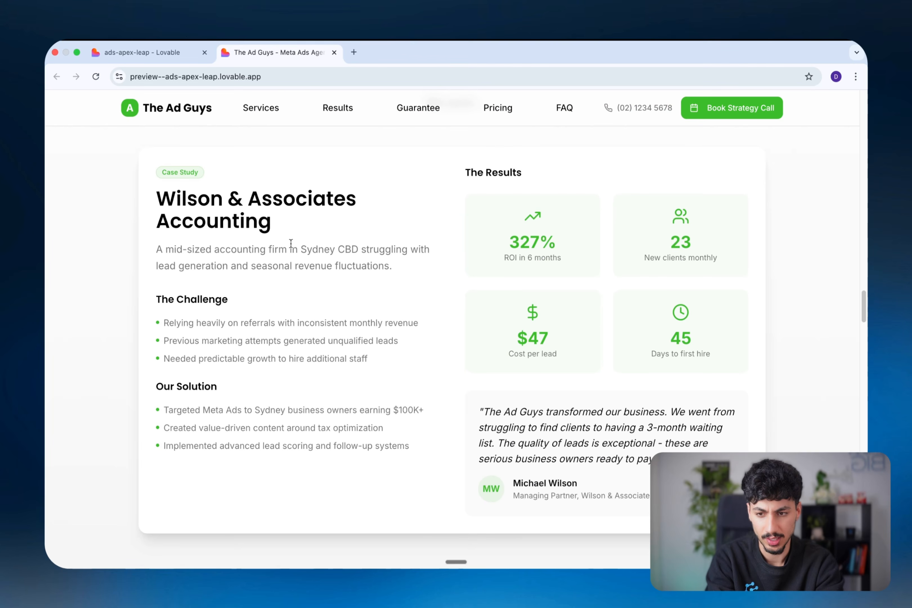
key(ctrl+shift+a)
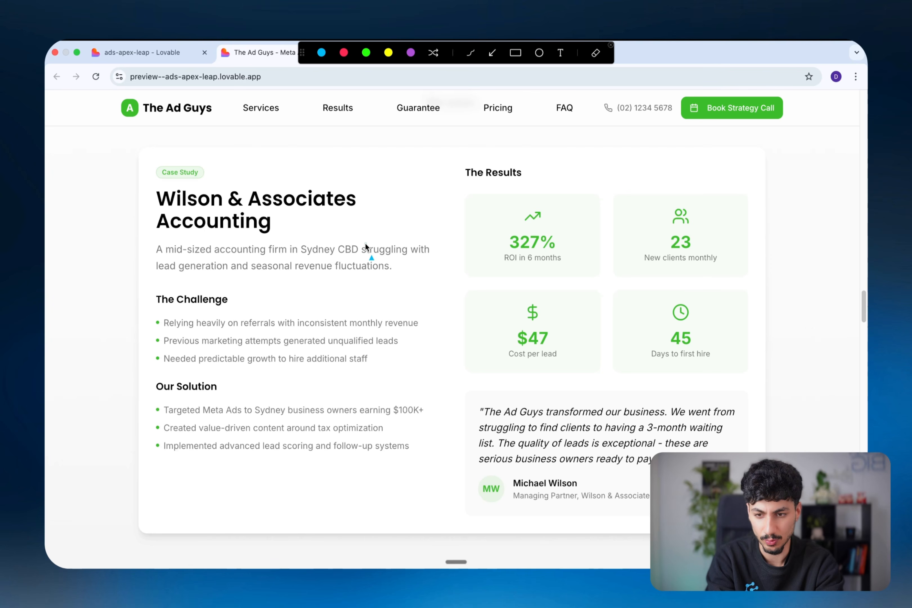
drag(368, 245, 319, 223)
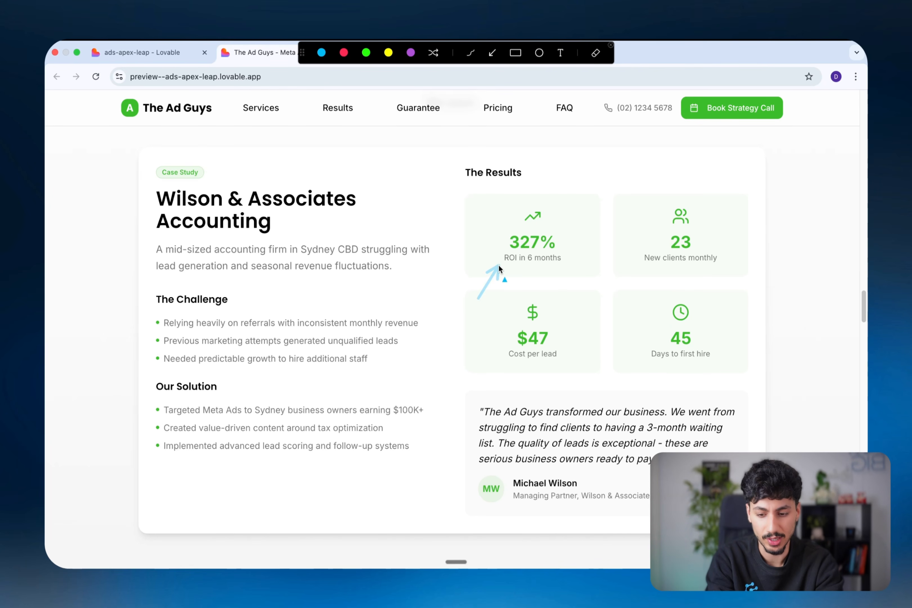
key(Escape)
Review the section on why Sydney accounting firms choose The Ad Guys, including The Ad Guys Difference panel.
scroll(499, 268, down, 10)
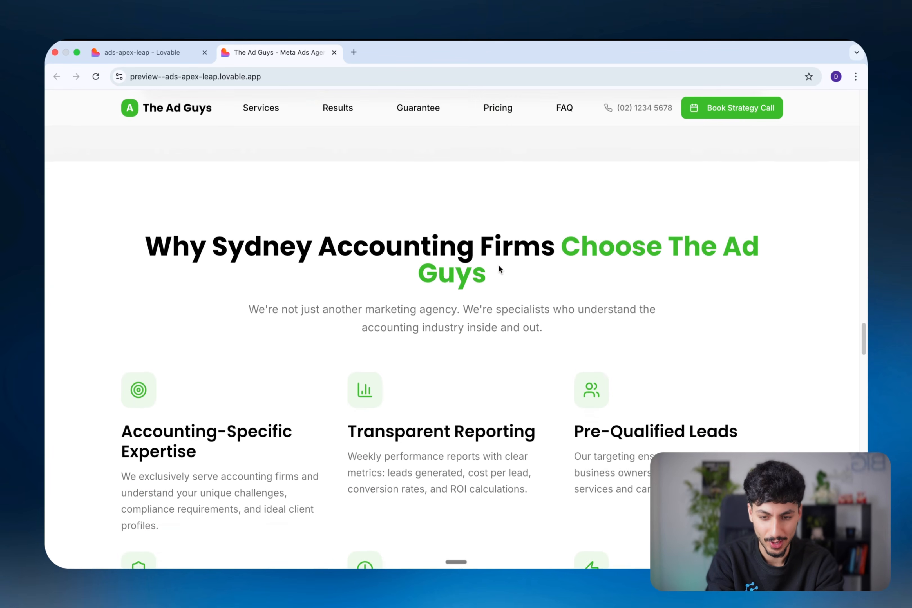
scroll(499, 269, down, 10)
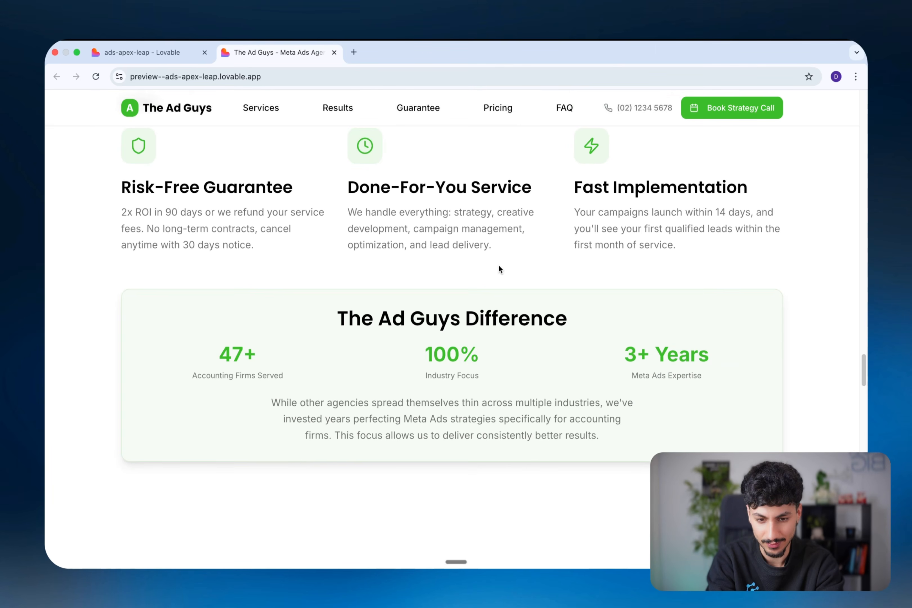
scroll(499, 269, down, 5)
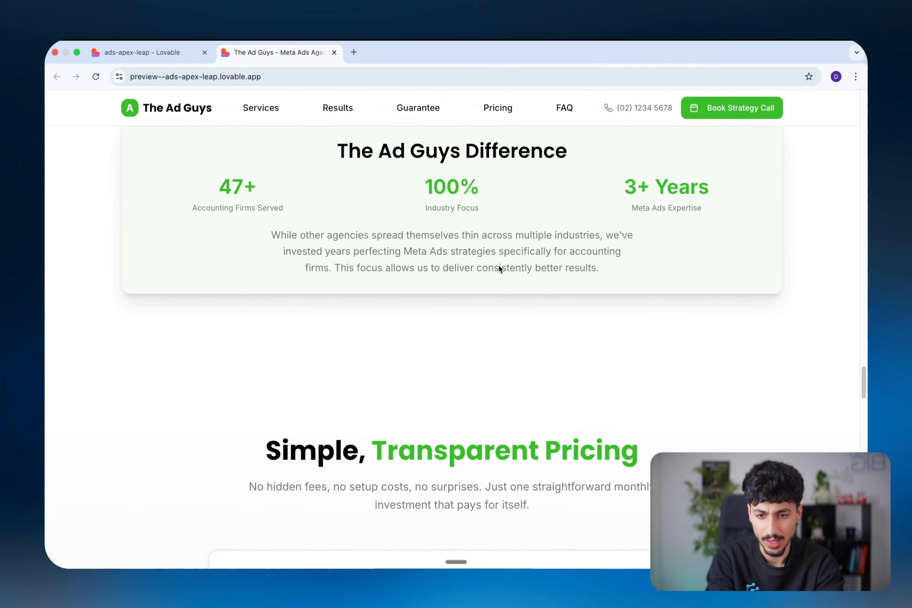
Examine the Transparent Pricing section, marking the monthly service fee, ROI calculator and Typical Results with temporary arrows.
scroll(499, 268, down, 8)
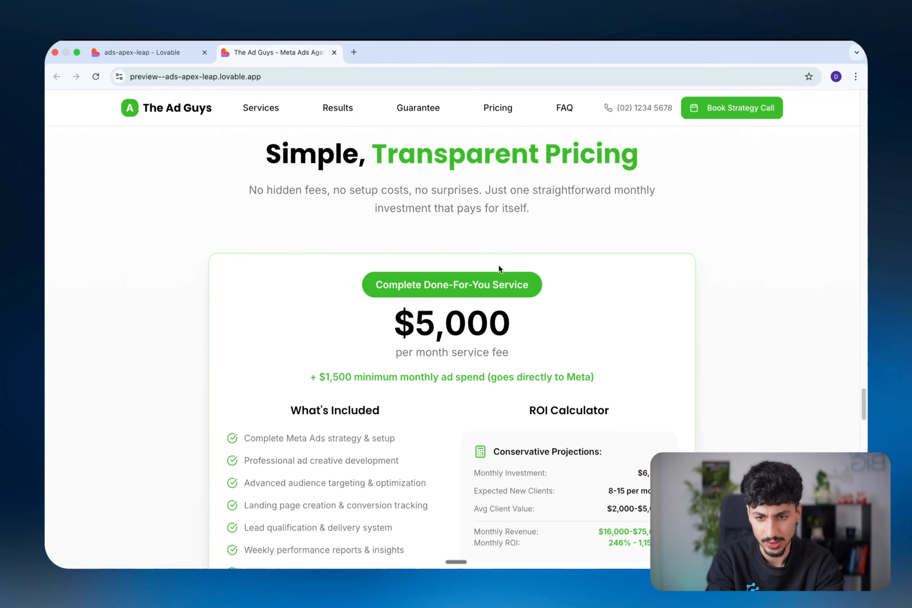
scroll(499, 269, down, 3)
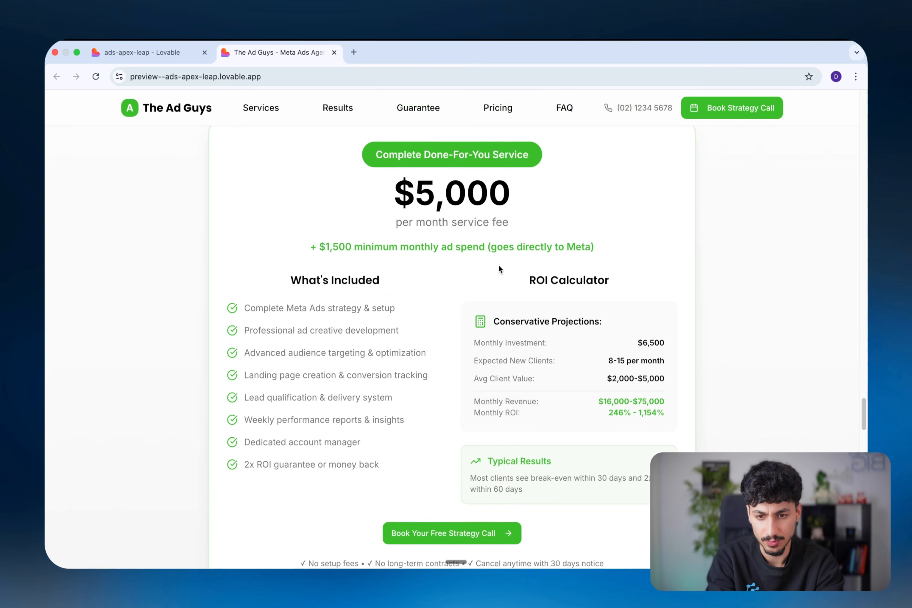
key(ctrl+a)
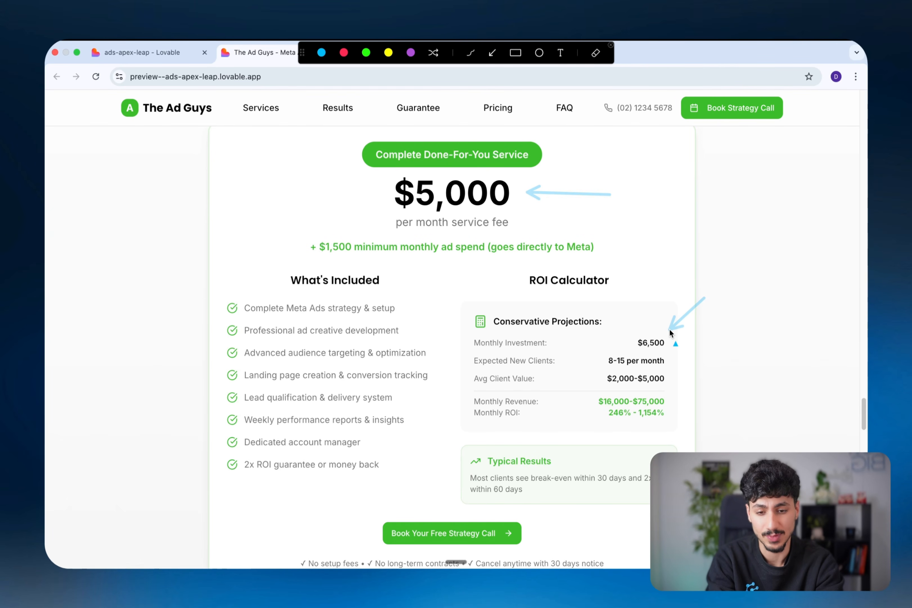
mouse_move(596, 534)
mouse_down()
mouse_move(583, 485)
mouse_move(643, 485)
mouse_move(511, 496)
mouse_move(523, 496)
mouse_up()
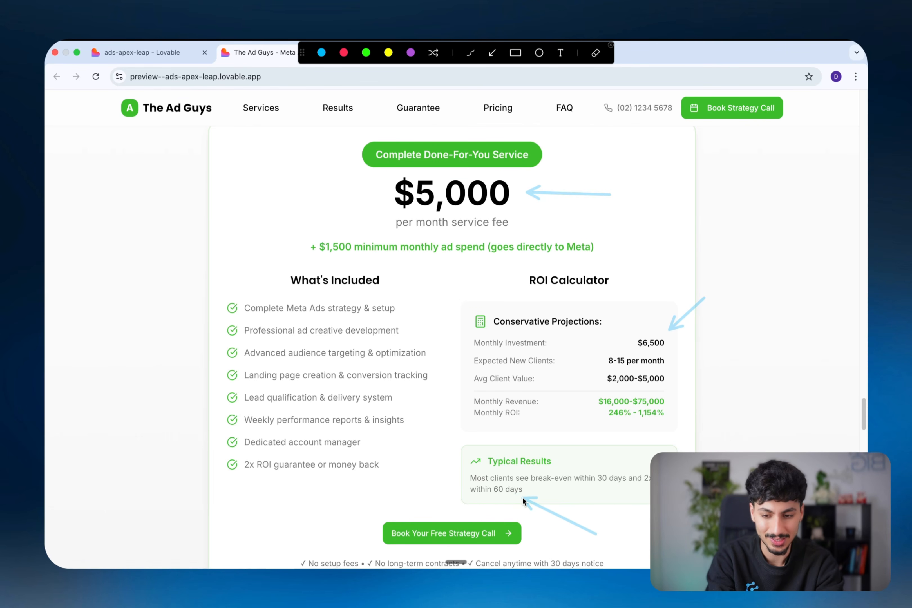
key(Escape)
scroll(523, 496, down, 1)
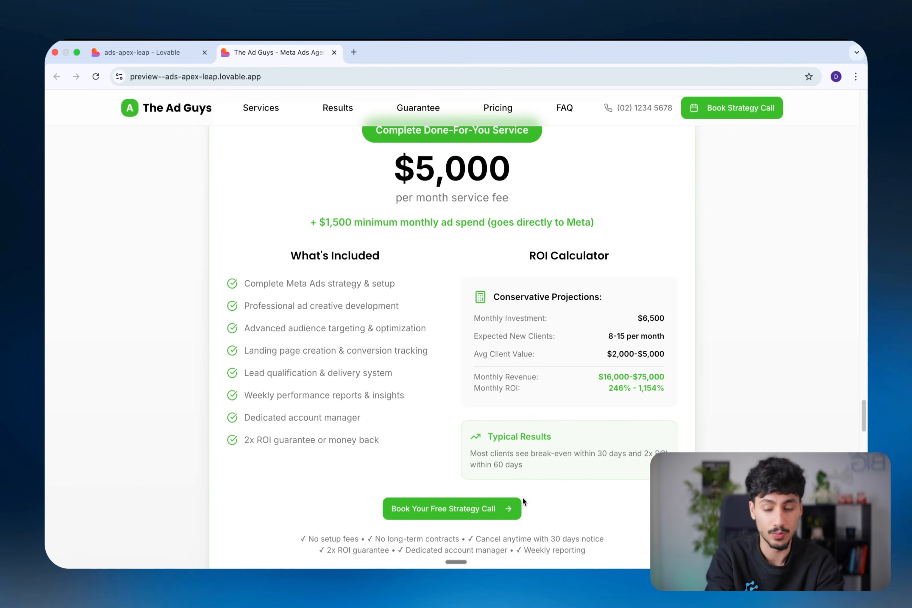
Expand the FAQ entry "How quickly will I see results?", highlight parts of its answer and look over the remaining questions.
scroll(523, 497, down, 12)
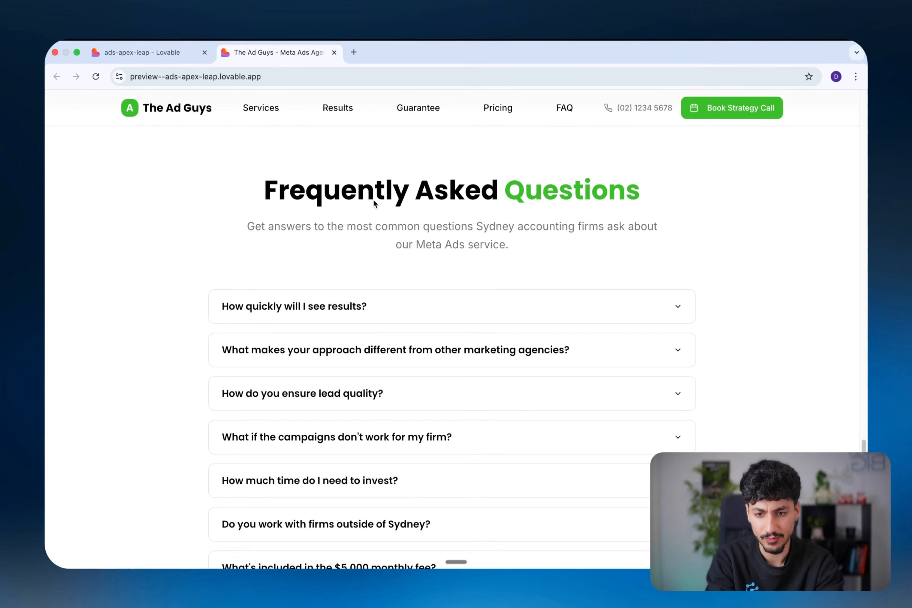
click(354, 306)
scroll(359, 338, down, 1)
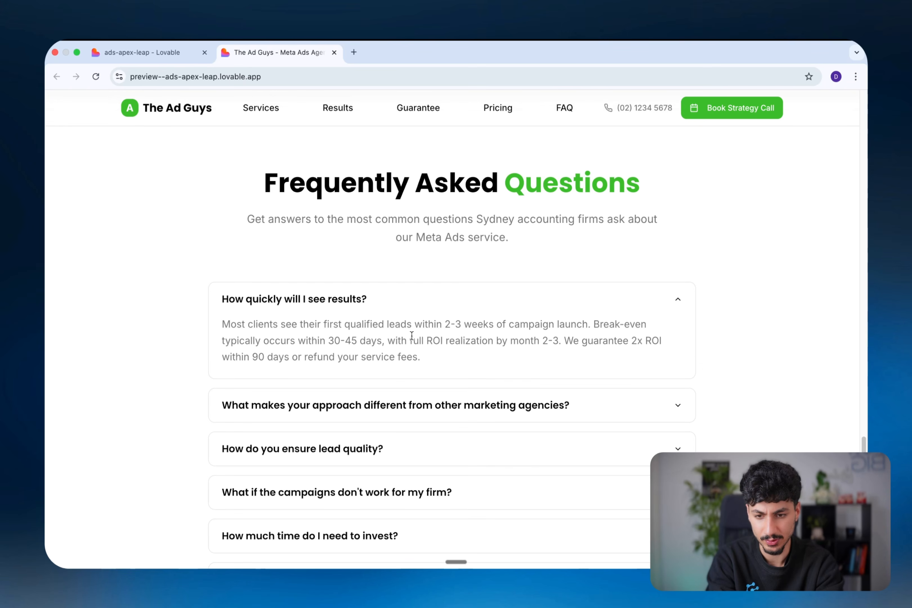
drag(624, 343, 652, 344)
drag(221, 357, 277, 357)
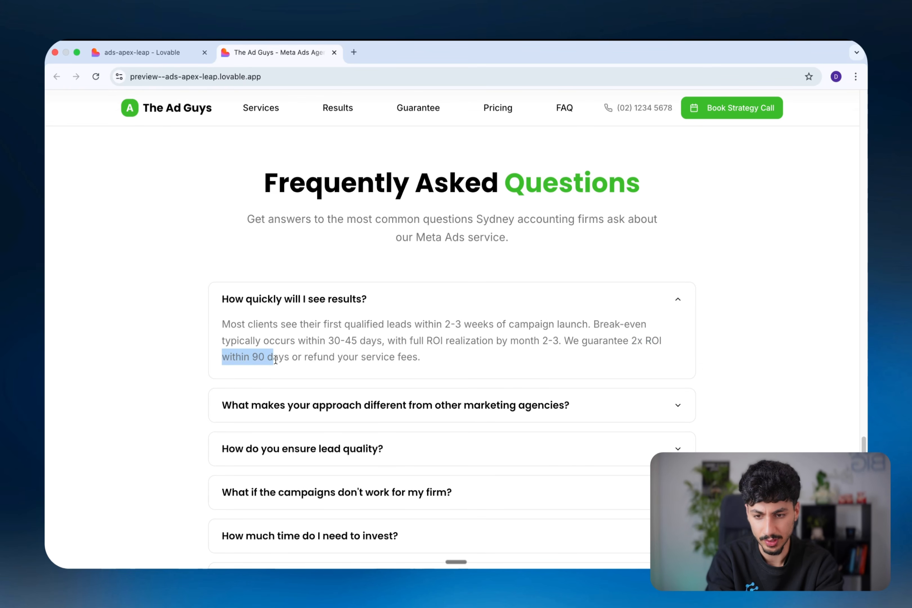
drag(342, 357, 407, 357)
scroll(407, 366, down, 1)
scroll(406, 366, down, 6)
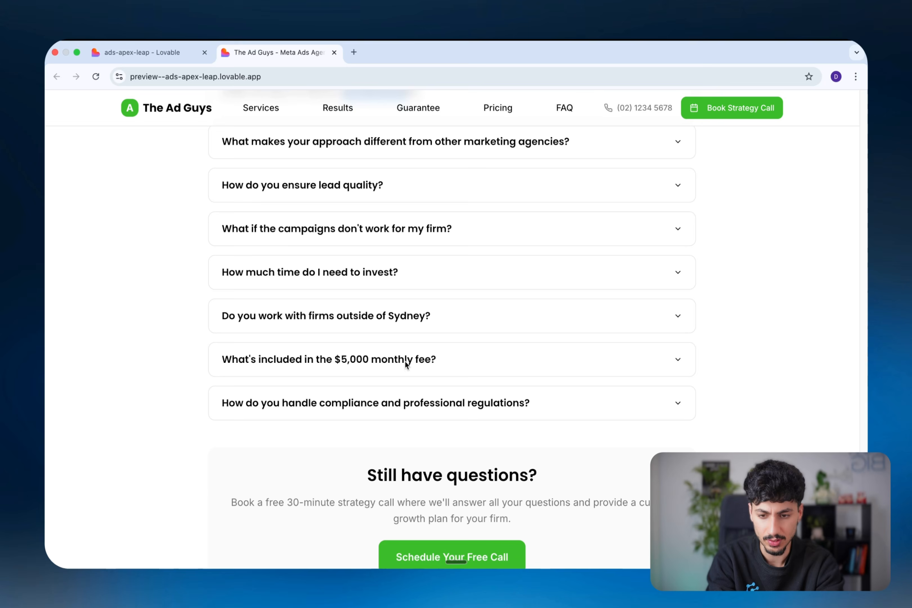
Examine the Book Your Free Strategy Call form, focusing its first name, last name, business email and phone number fields without filling them.
scroll(406, 366, down, 20)
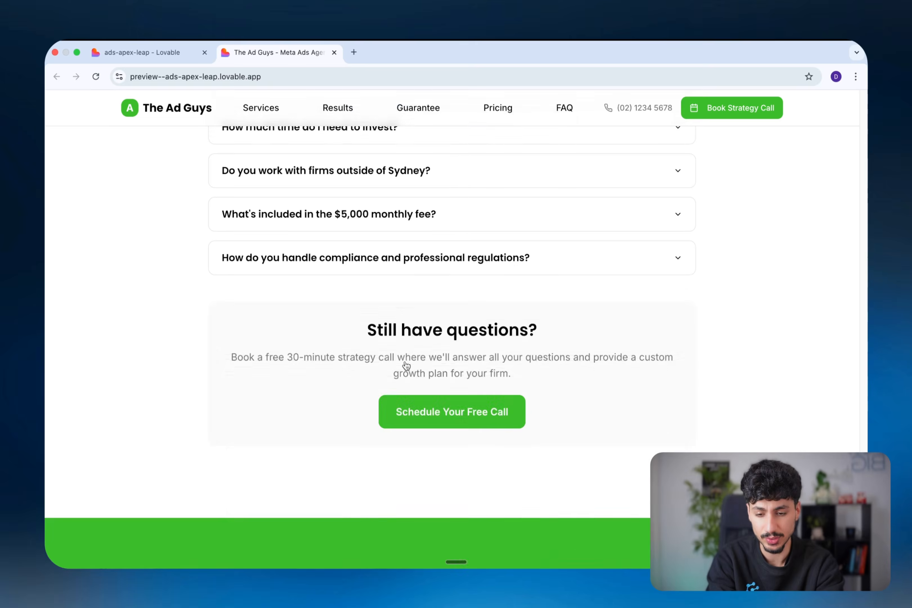
scroll(404, 361, up, 2)
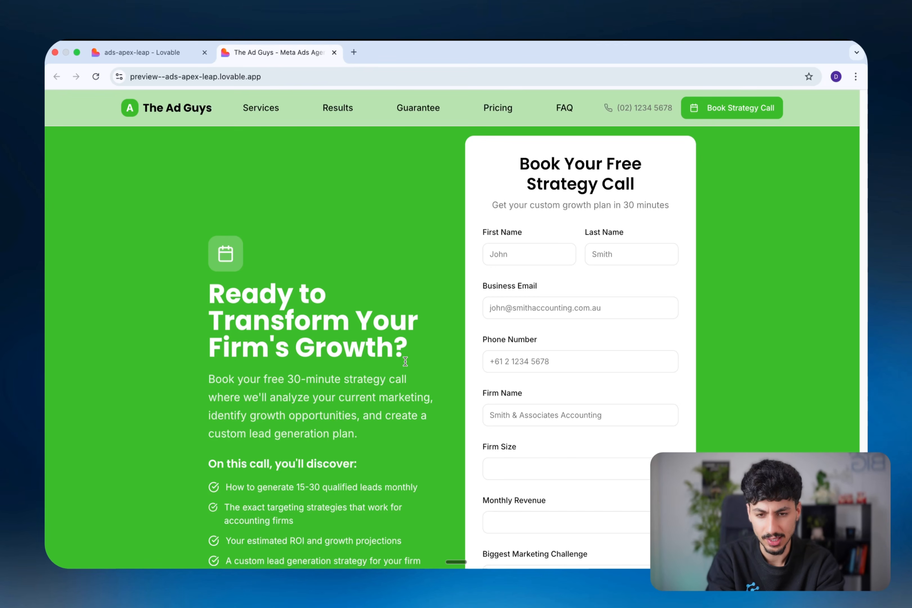
click(526, 255)
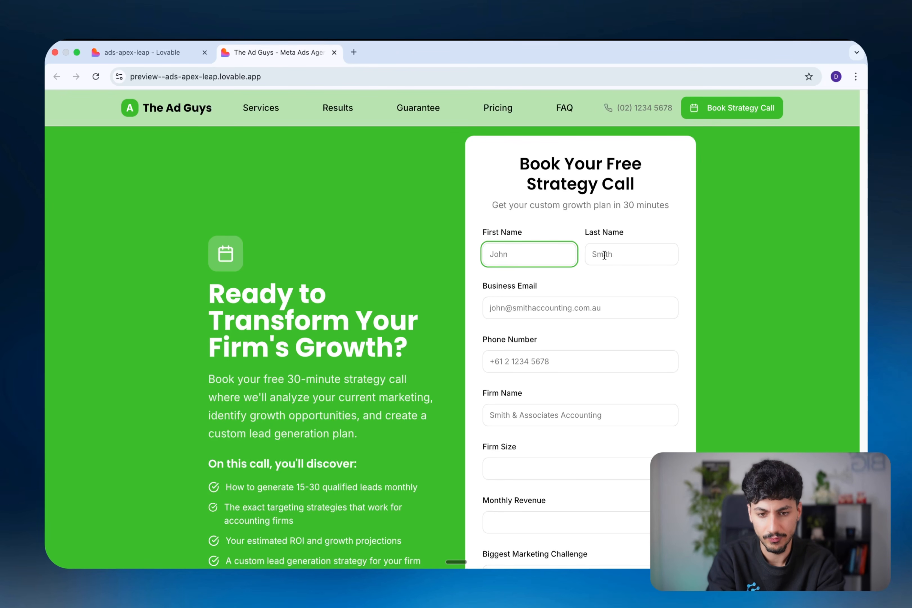
click(628, 255)
click(555, 304)
click(528, 353)
scroll(528, 351, down, 1)
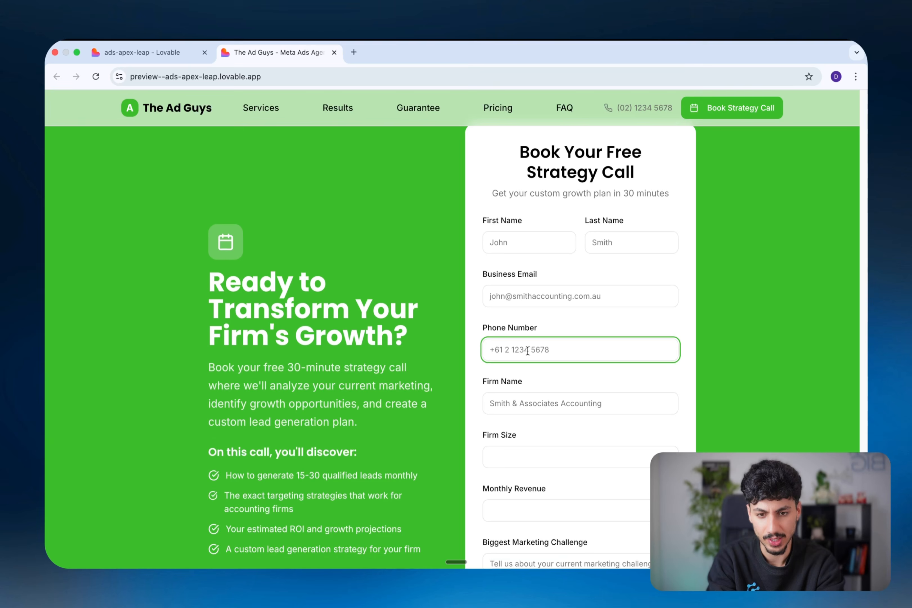
Examine the page footer and mark its Company column with a temporary arrow.
scroll(527, 350, down, 12)
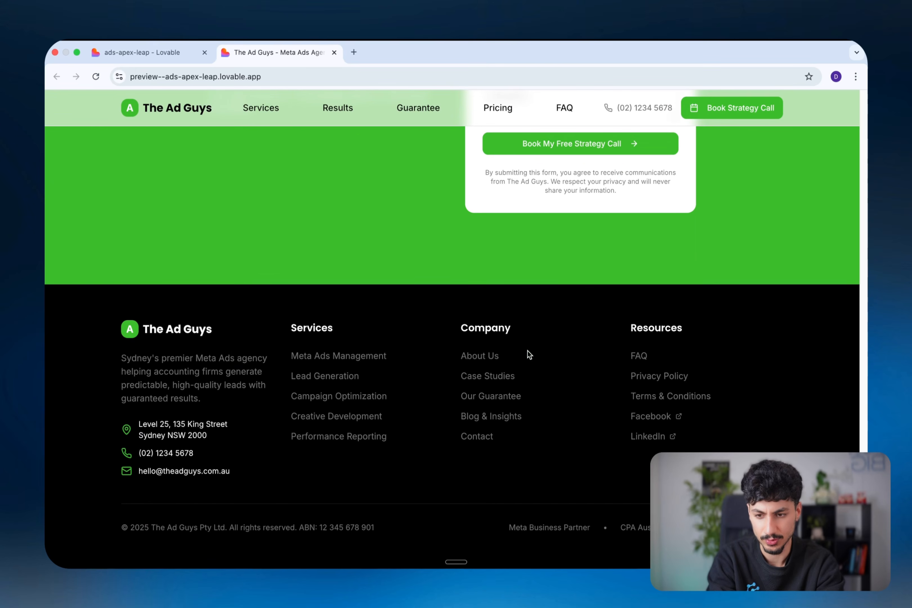
key(ctrl+a)
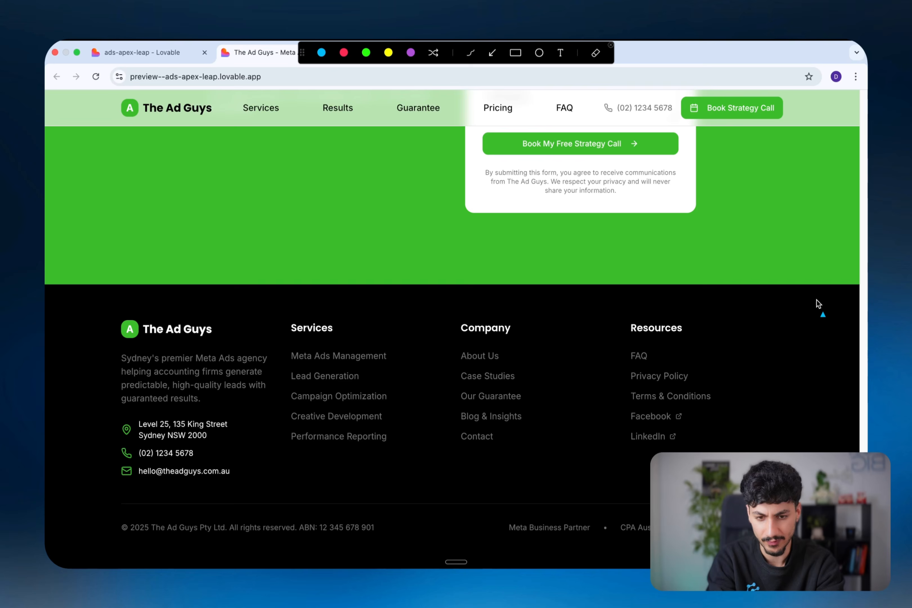
mouse_move(801, 273)
mouse_down()
mouse_move(434, 316)
mouse_move(483, 329)
mouse_move(471, 326)
mouse_up()
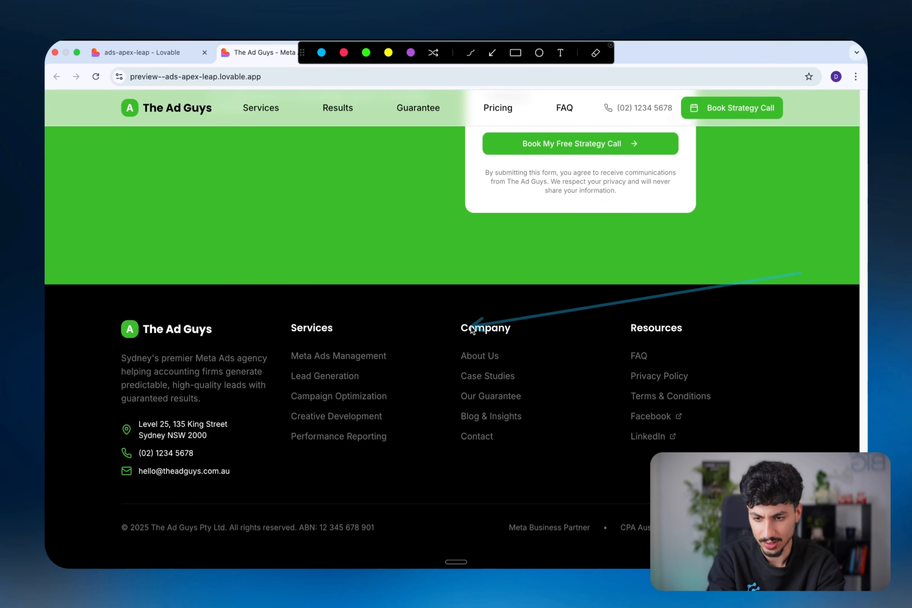
key(Escape)
Review the whole page again from the hero through the process, guarantee, case study, pricing and booking sections to the footer.
scroll(470, 325, up, 20)
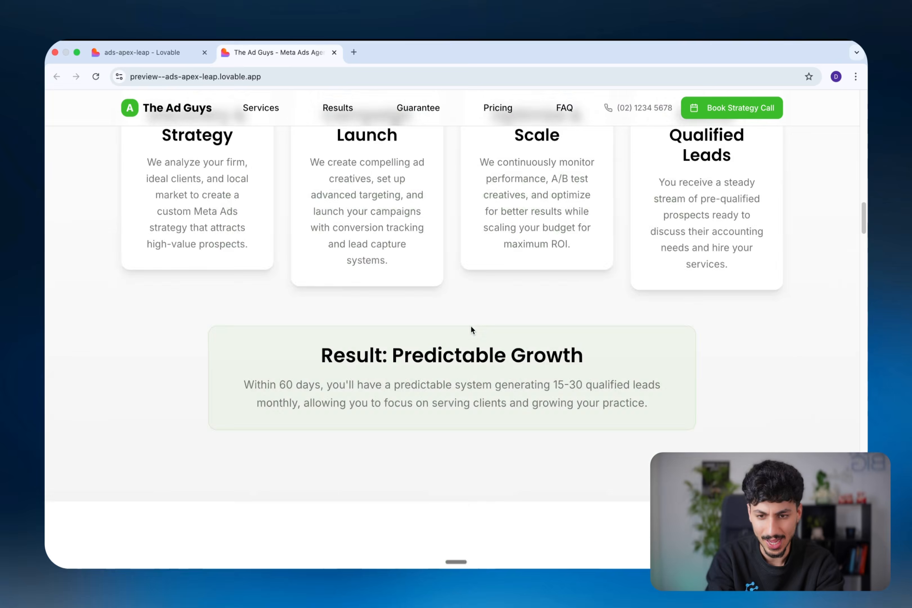
scroll(472, 328, up, 15)
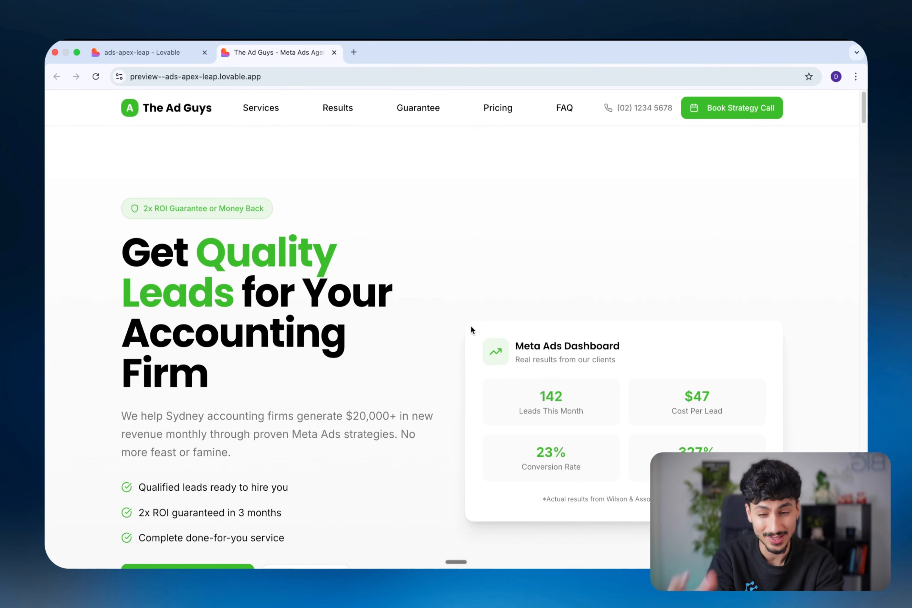
scroll(470, 325, down, 10)
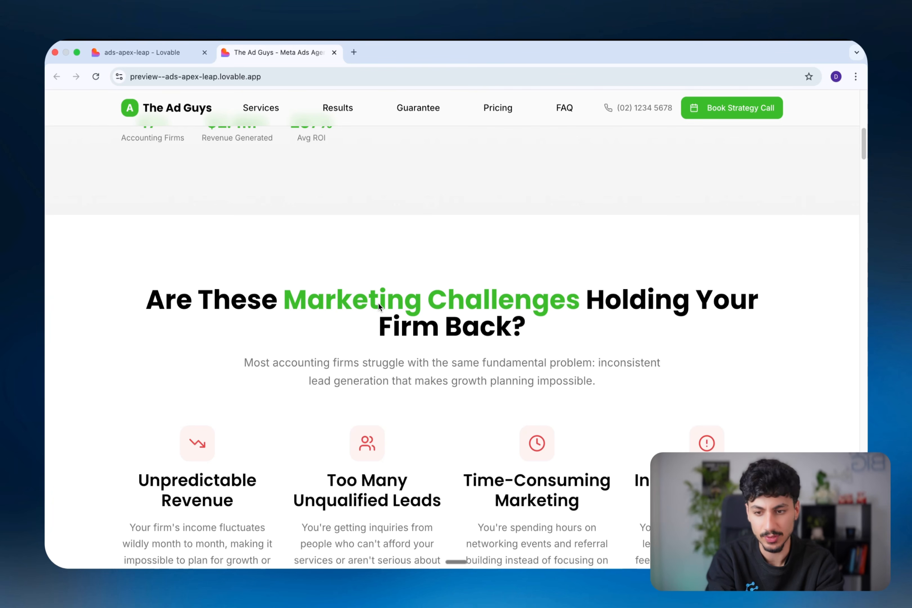
scroll(378, 304, down, 12)
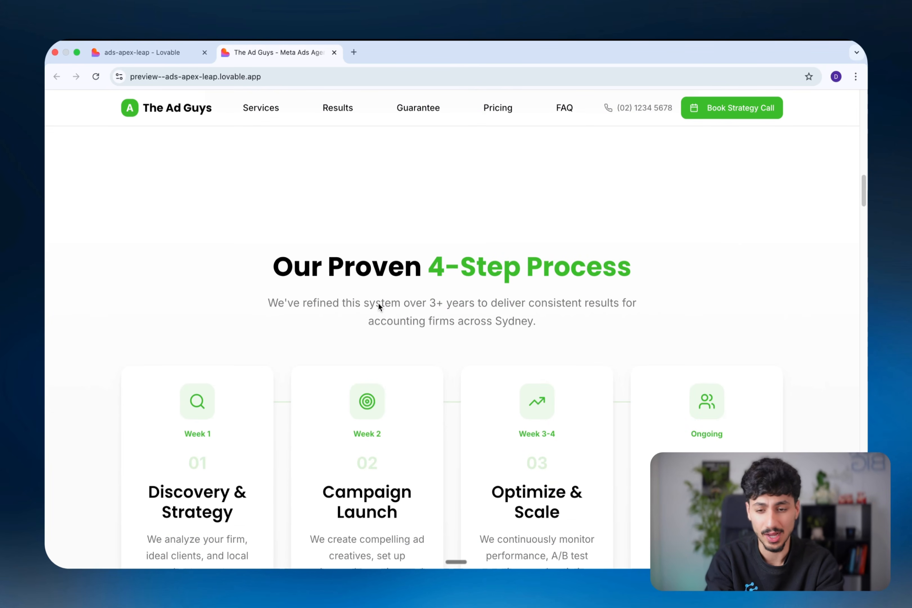
scroll(379, 305, down, 5)
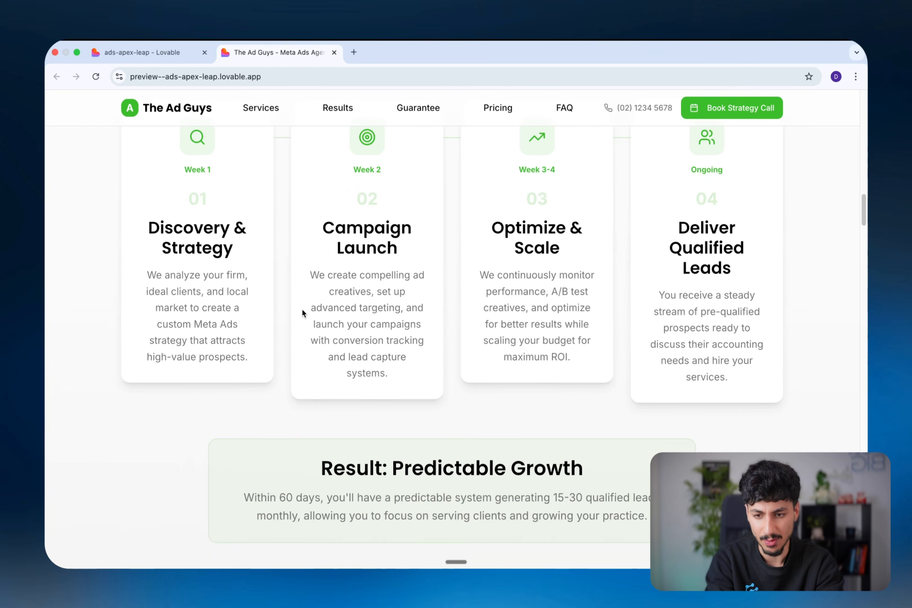
scroll(302, 312, down, 7)
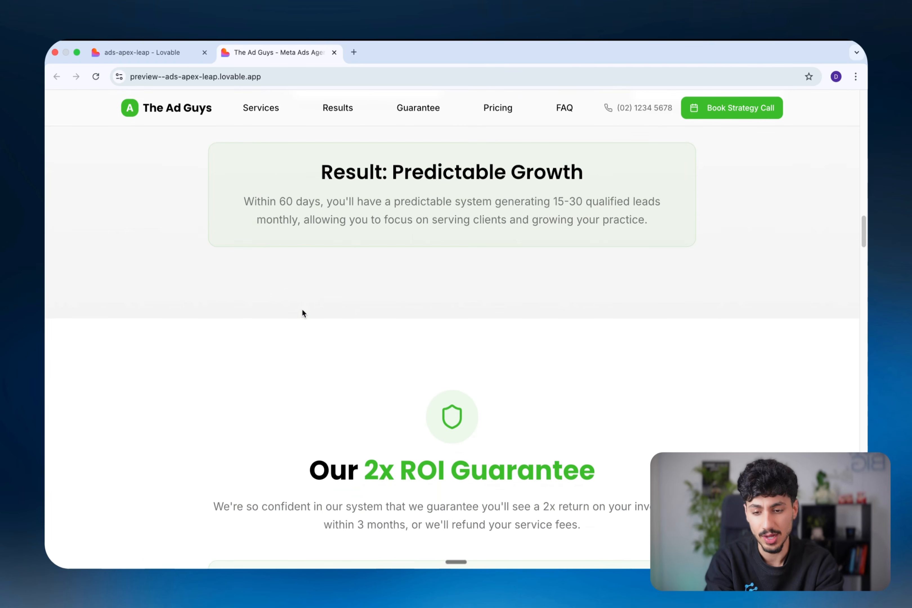
scroll(303, 311, down, 15)
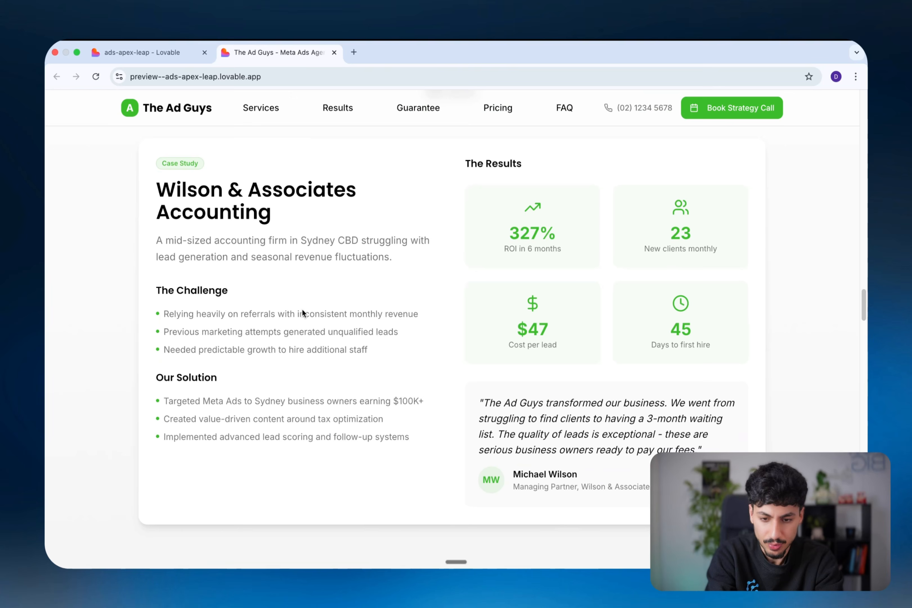
scroll(302, 311, down, 12)
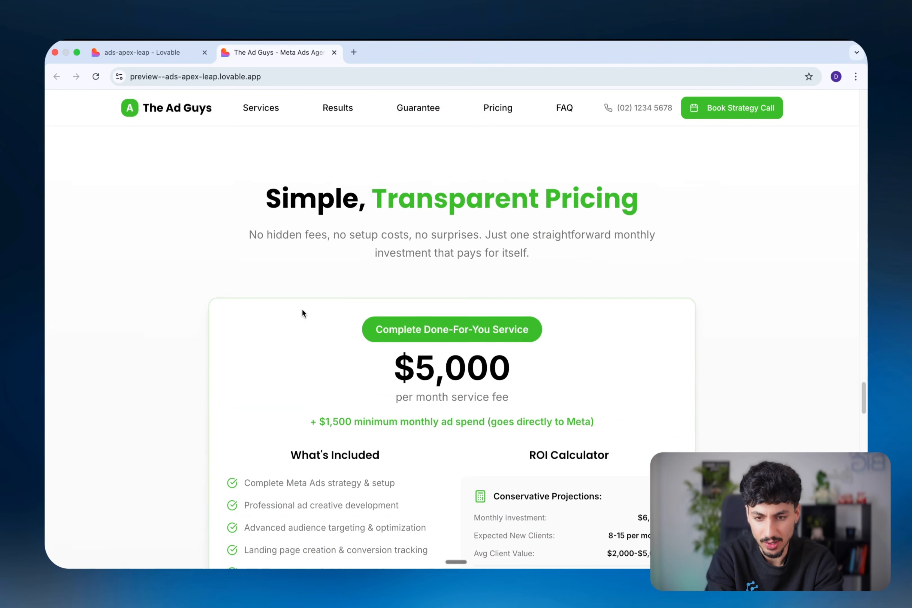
scroll(303, 312, down, 20)
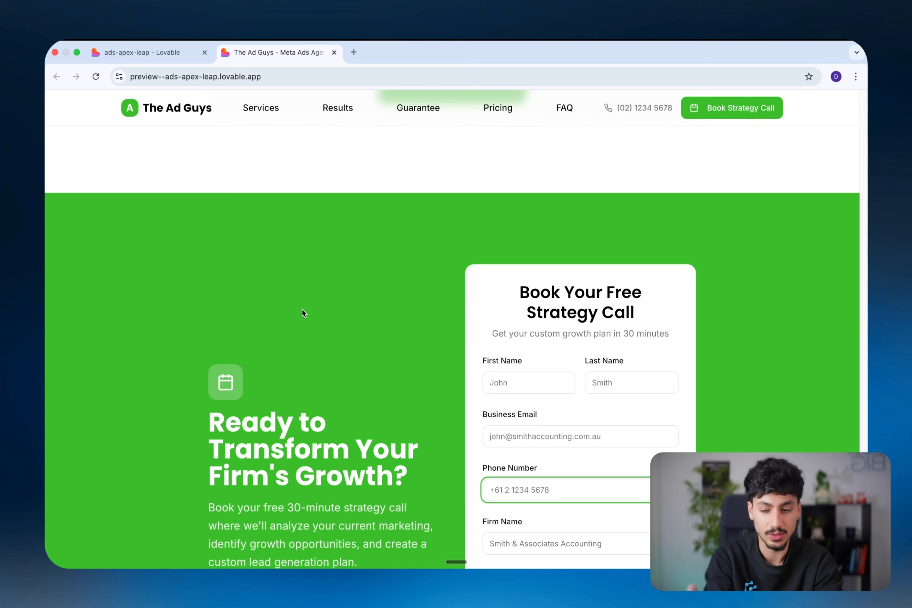
scroll(302, 311, down, 10)
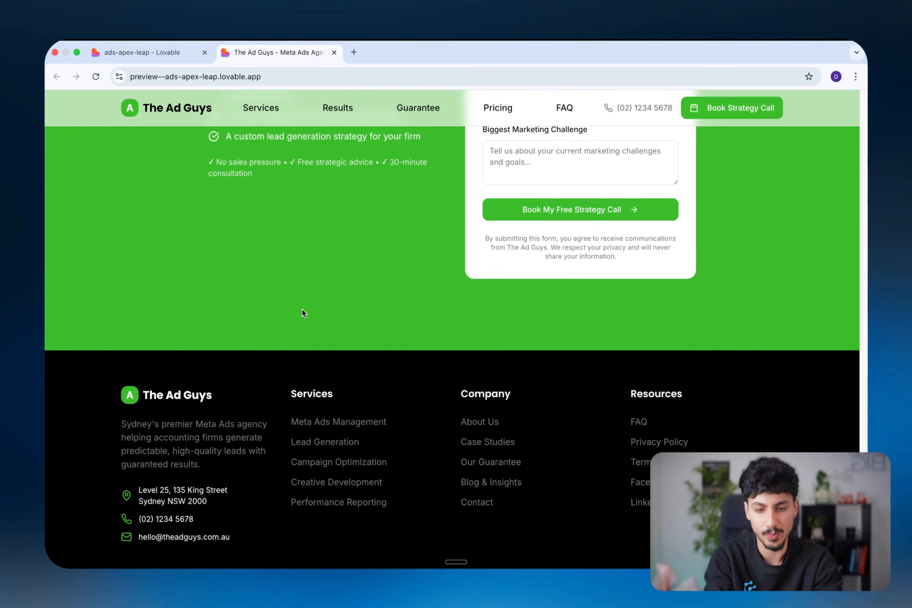
Return to the start of the page and test the Services navigation link, looking over the sections below its target.
scroll(302, 311, up, 8)
scroll(302, 309, up, 20)
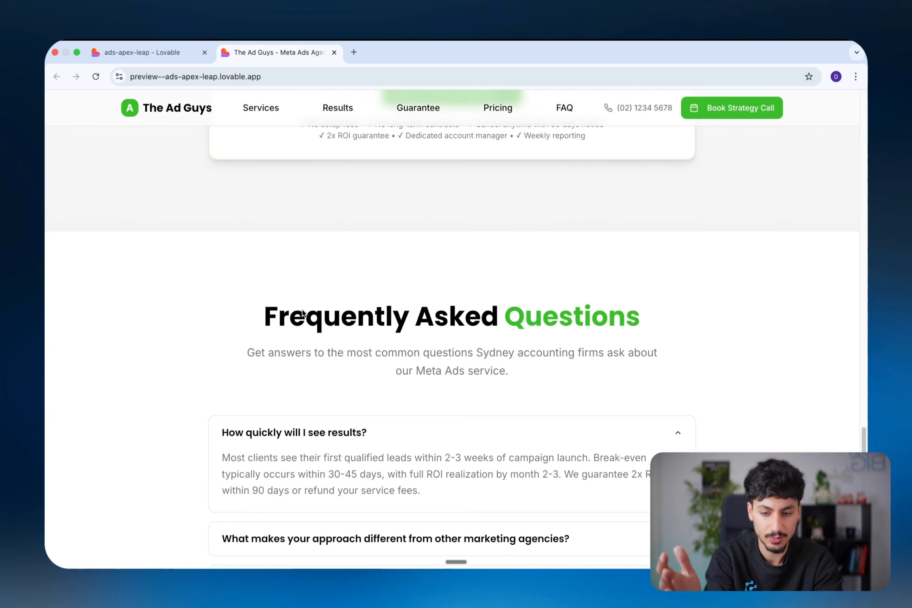
scroll(303, 313, up, 12)
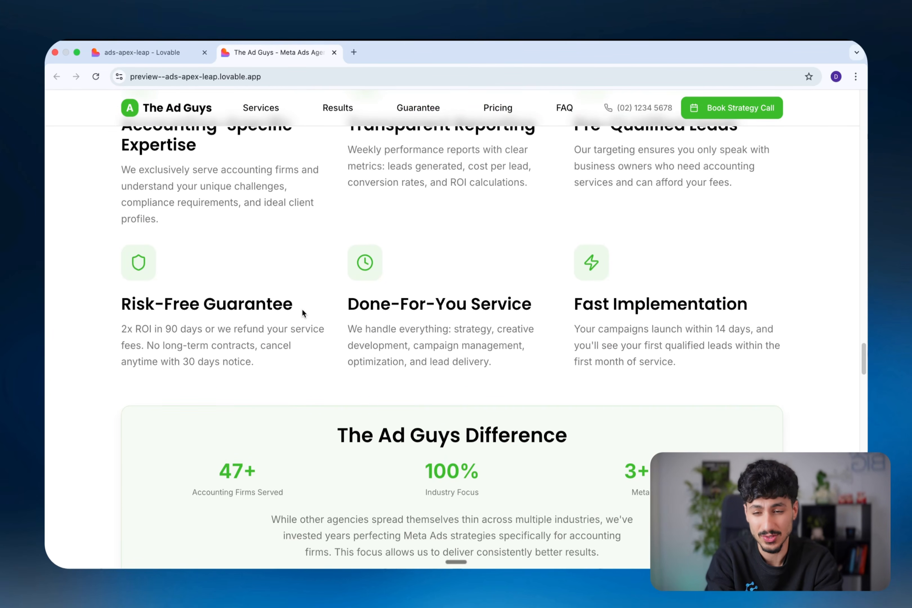
scroll(303, 313, up, 15)
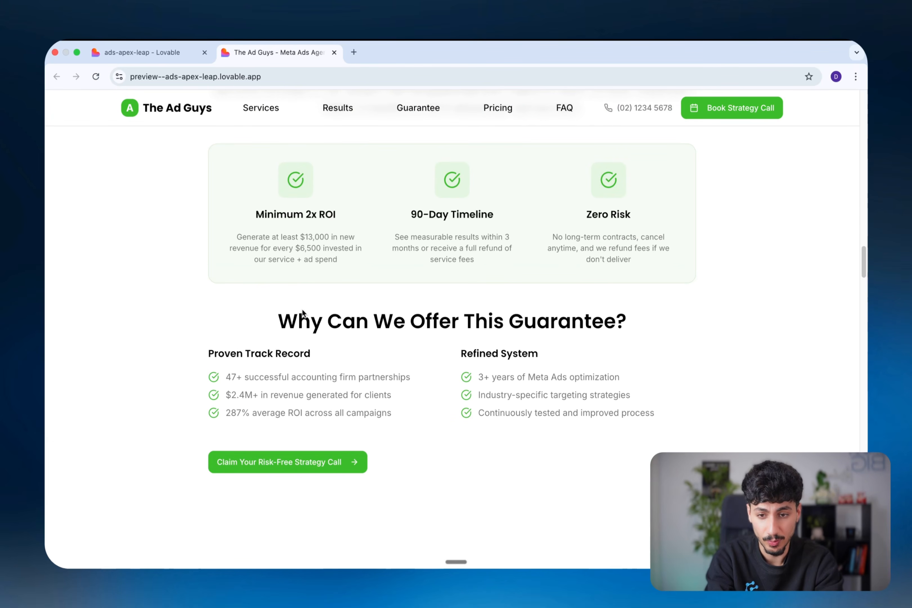
scroll(303, 311, up, 15)
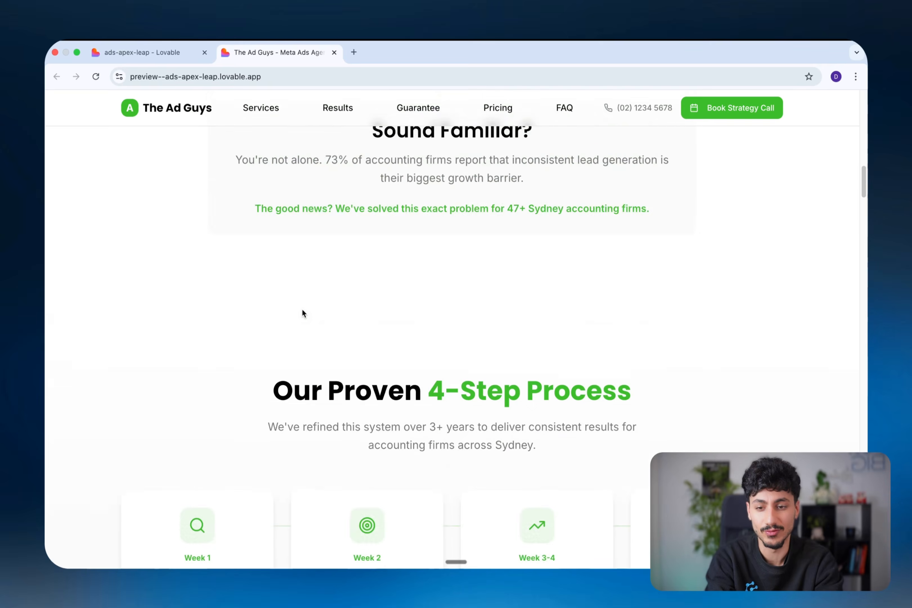
scroll(303, 312, up, 8)
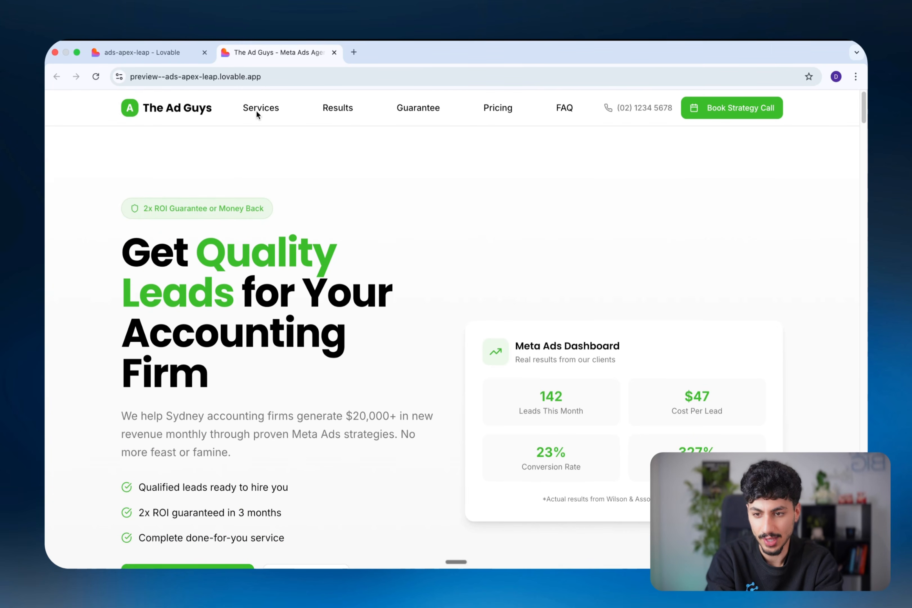
click(262, 110)
scroll(355, 219, down, 8)
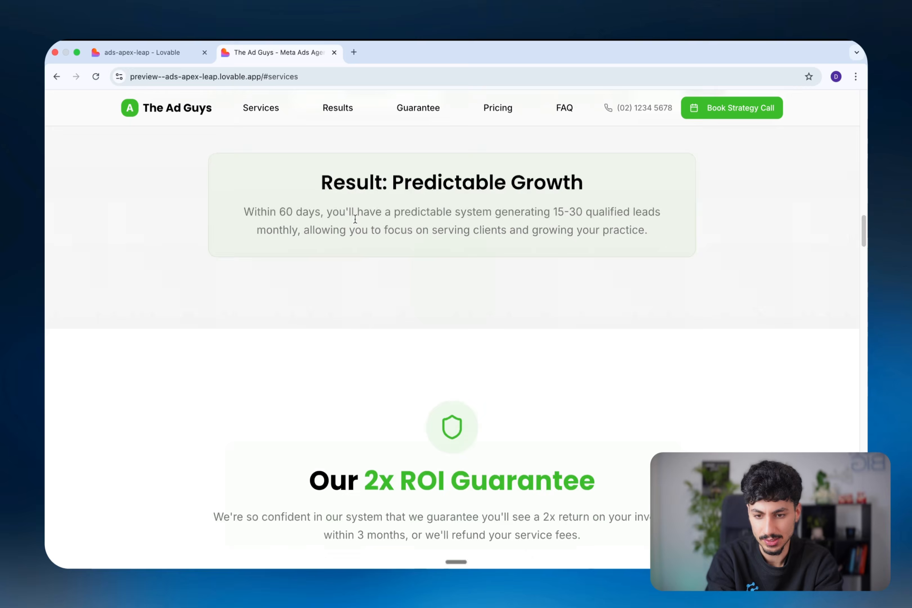
scroll(355, 221, down, 10)
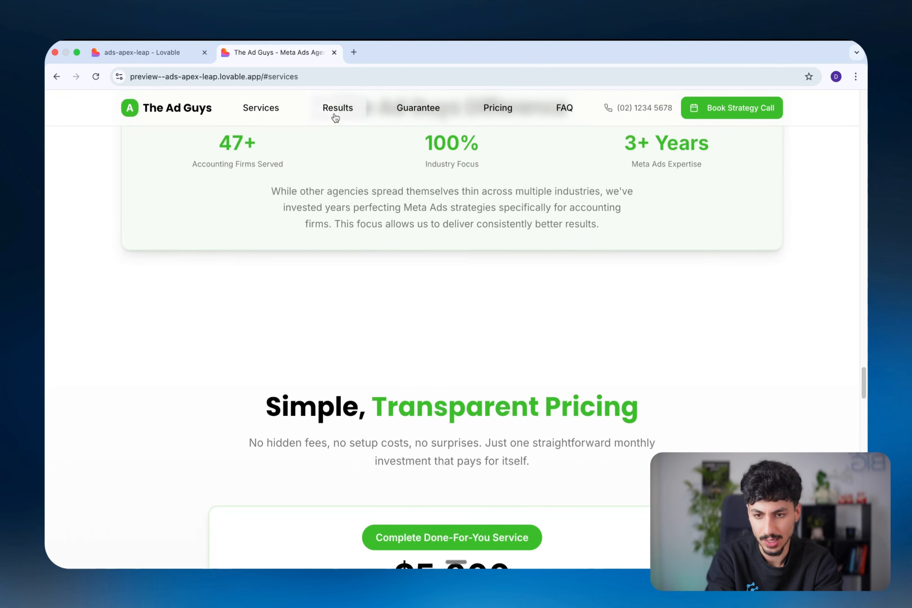
Test the Results navigation link and look over the content from there to the FAQ.
click(338, 112)
scroll(394, 200, down, 10)
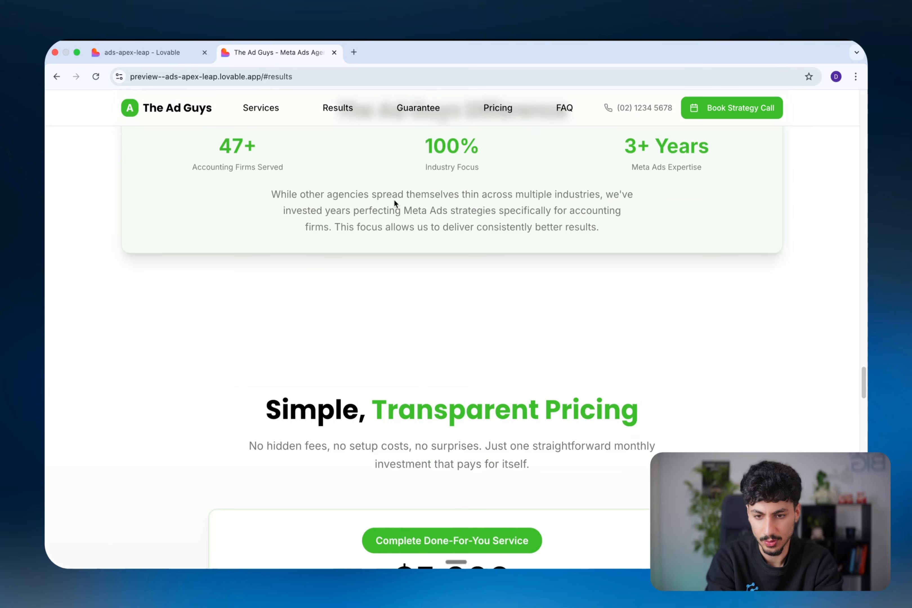
scroll(393, 199, down, 12)
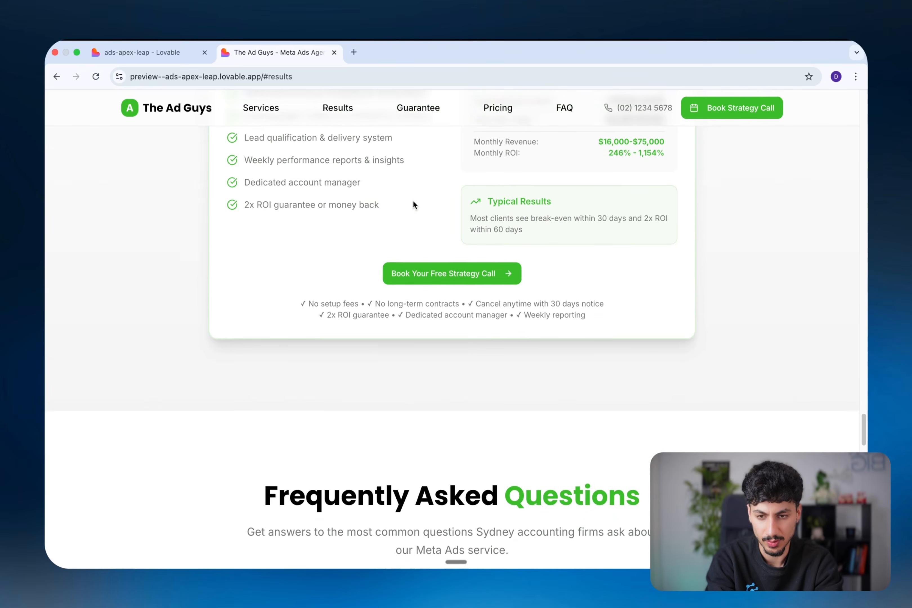
Test the Guarantee navigation link, highlight the "Our 2x ROI Guarantee" heading and look through the sections that follow.
click(415, 111)
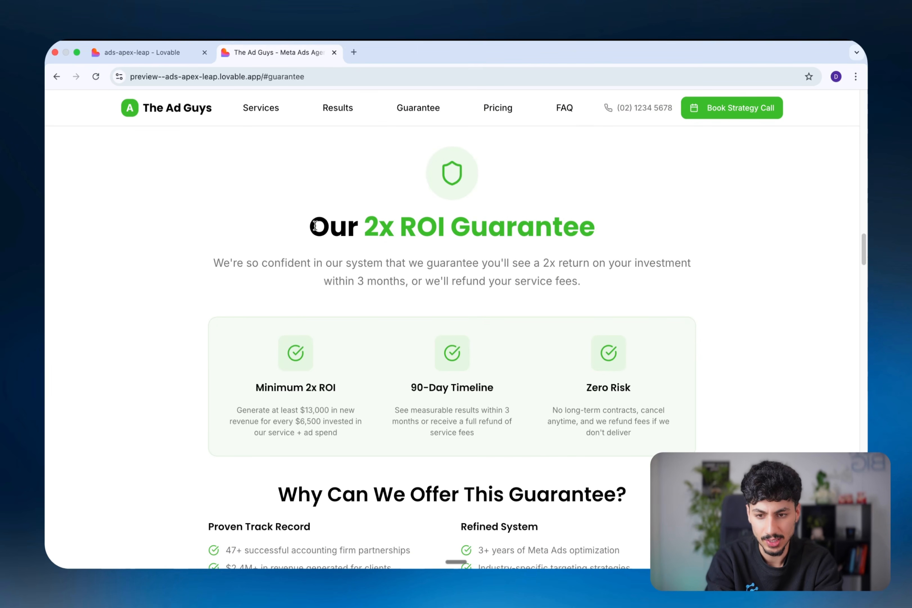
drag(310, 228, 573, 227)
scroll(575, 229, down, 15)
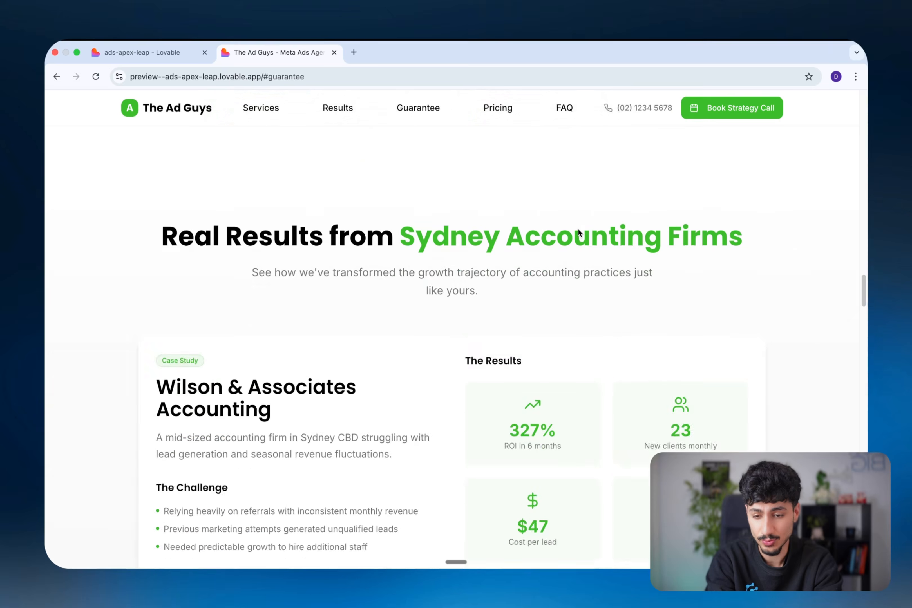
scroll(579, 230, down, 18)
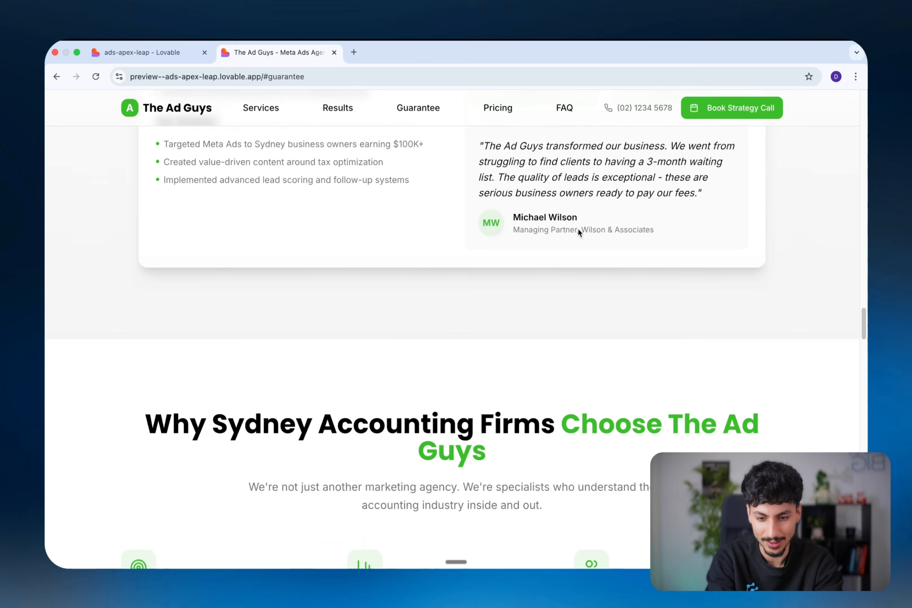
scroll(578, 231, down, 7)
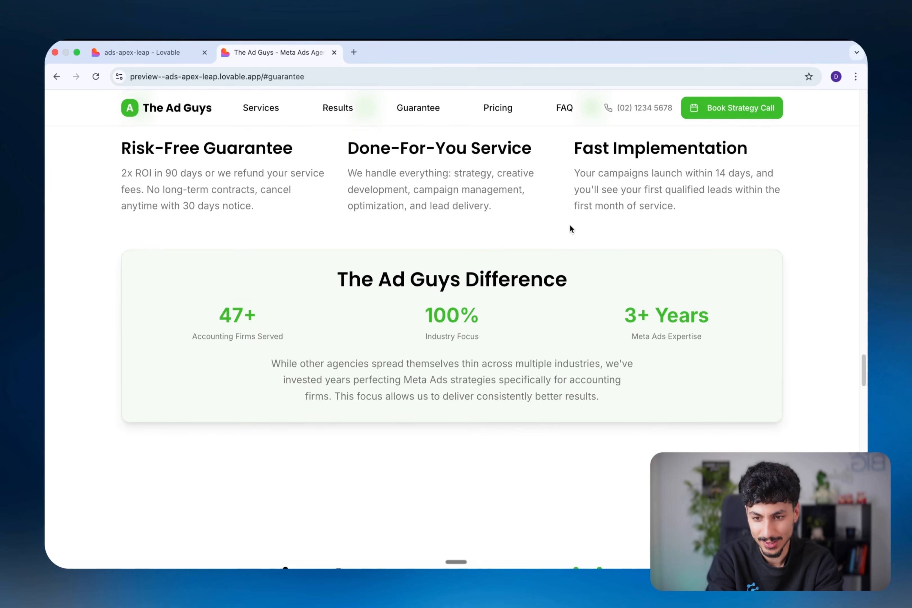
scroll(571, 229, down, 20)
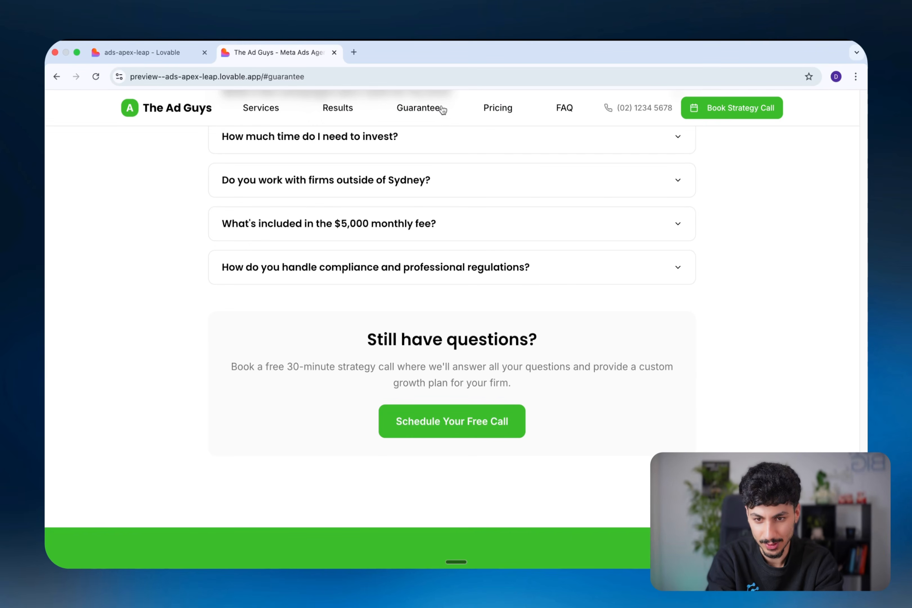
Test the Pricing and FAQ navigation links and look over the remaining FAQ questions.
click(487, 109)
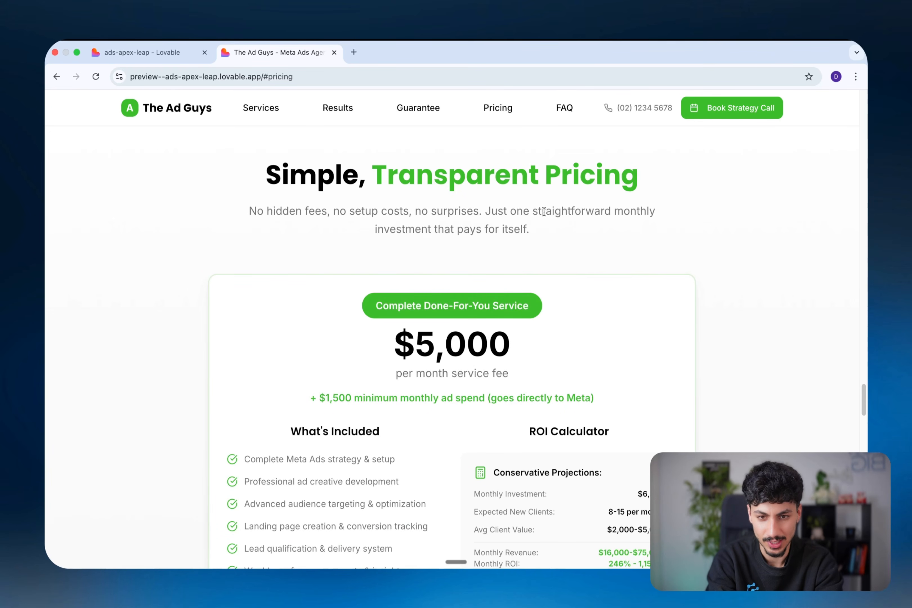
click(564, 109)
scroll(520, 201, down, 9)
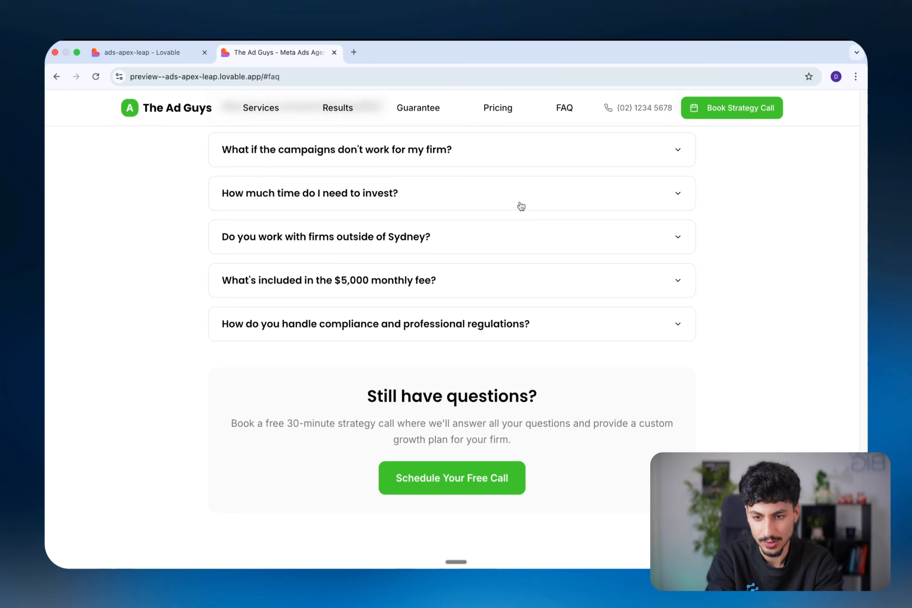
scroll(521, 204, down, 20)
scroll(525, 204, up, 18)
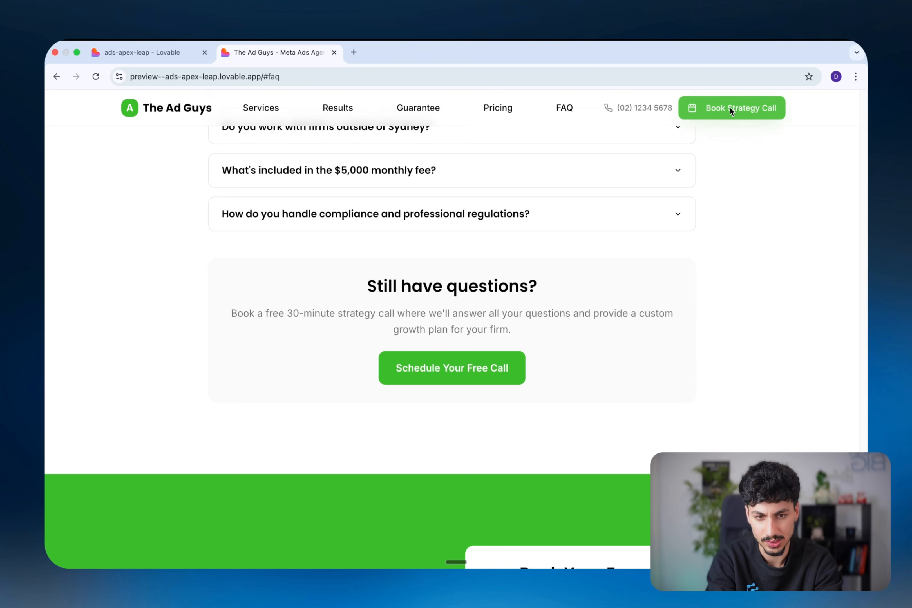
Switch back to the ads-apex-leap project in Lovable.
click(157, 53)
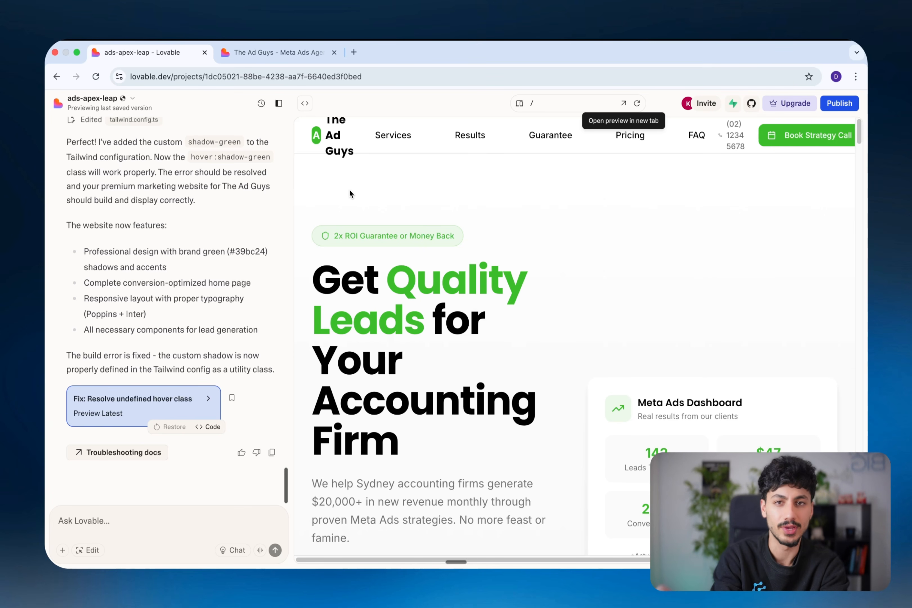
Review the "Build unsuccessful" error, the fix request and Lovable's reply about the undefined hover class in the chat history.
scroll(237, 247, up, 15)
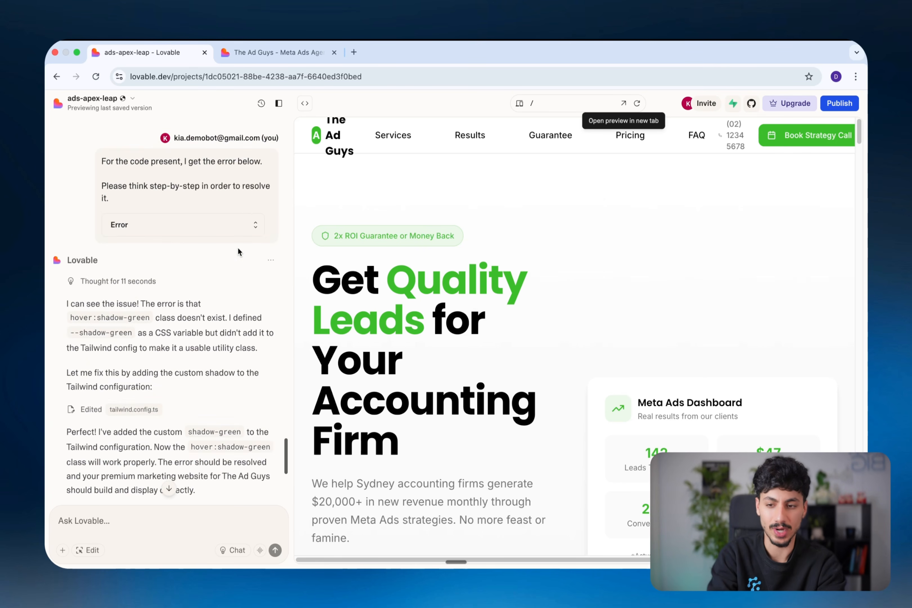
drag(279, 212, 233, 223)
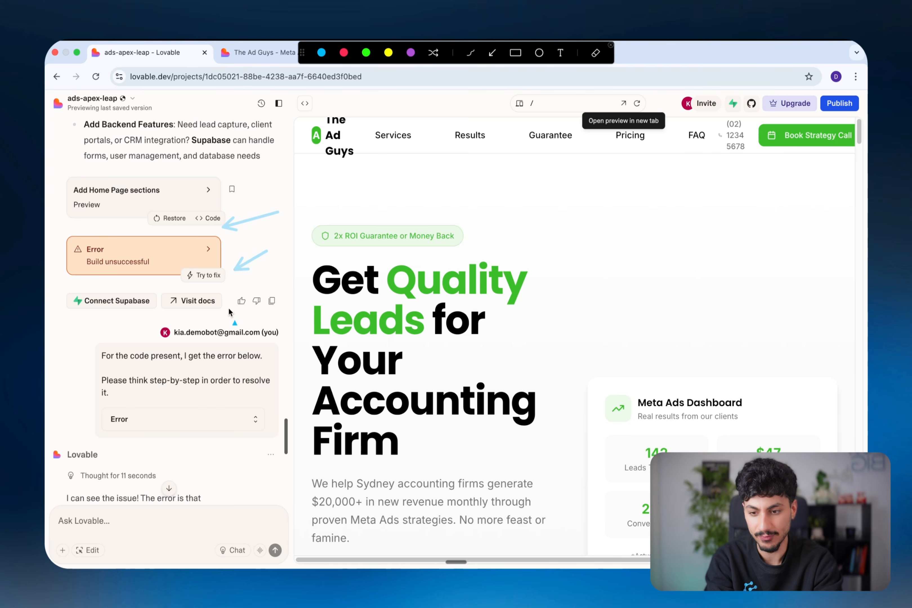
mouse_move(198, 449)
mouse_down()
mouse_move(167, 379)
mouse_move(190, 408)
mouse_up()
key(Escape)
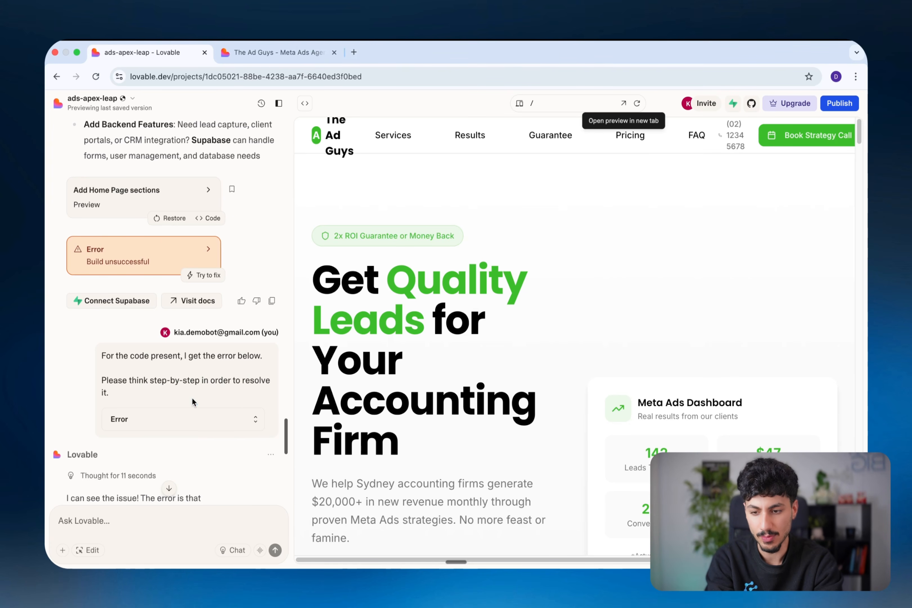
scroll(192, 398, down, 3)
scroll(192, 397, down, 10)
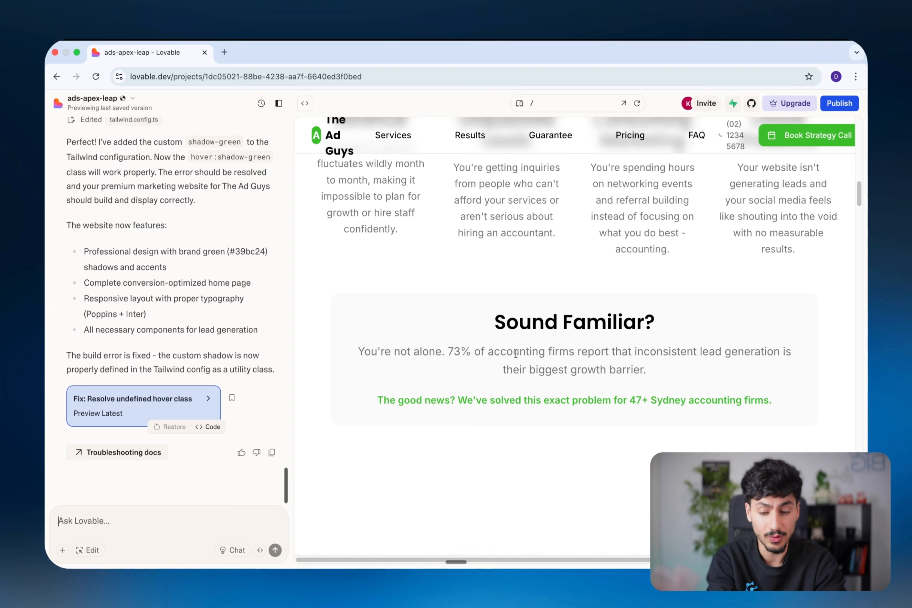
Look through the website preview from the "Sound Familiar?" section to the guarantee and "Real Results" sections.
key(ctrl+a)
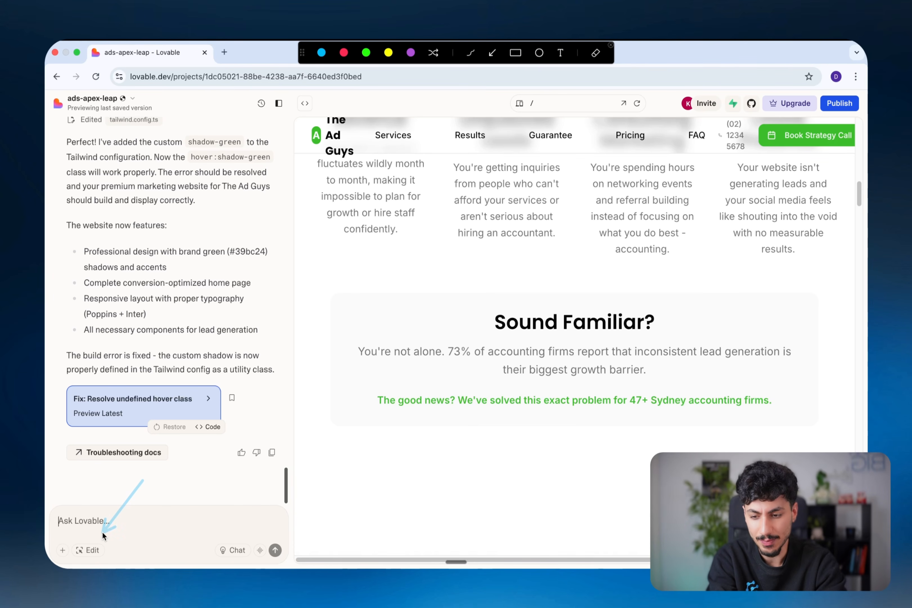
mouse_move(368, 463)
mouse_down()
mouse_move(398, 433)
mouse_move(385, 433)
mouse_up()
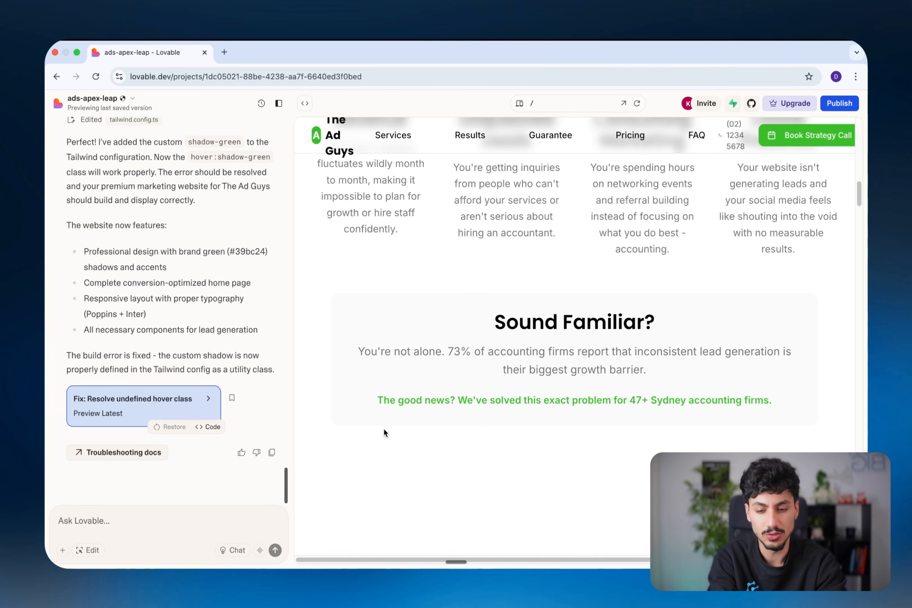
scroll(383, 432, down, 20)
scroll(383, 432, down, 4)
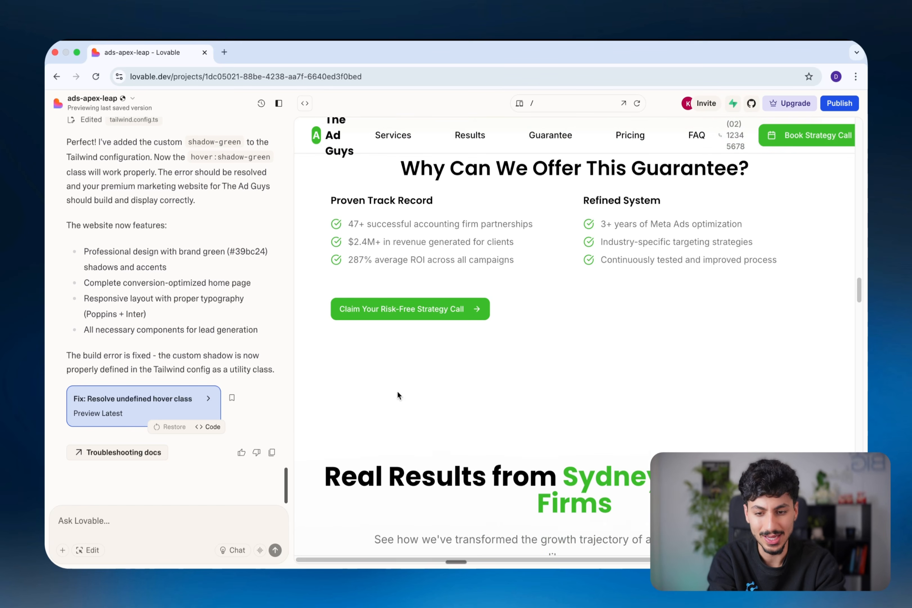